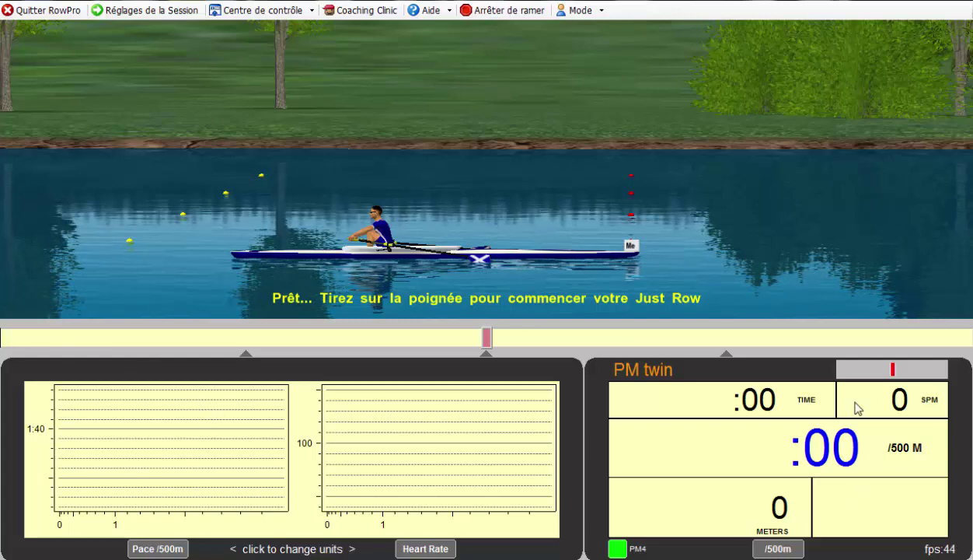
Open the system display settings beside the water view and try the All Scenery (Static Water) display style.
{"action": "left_click", "coordinate": [312, 12]}
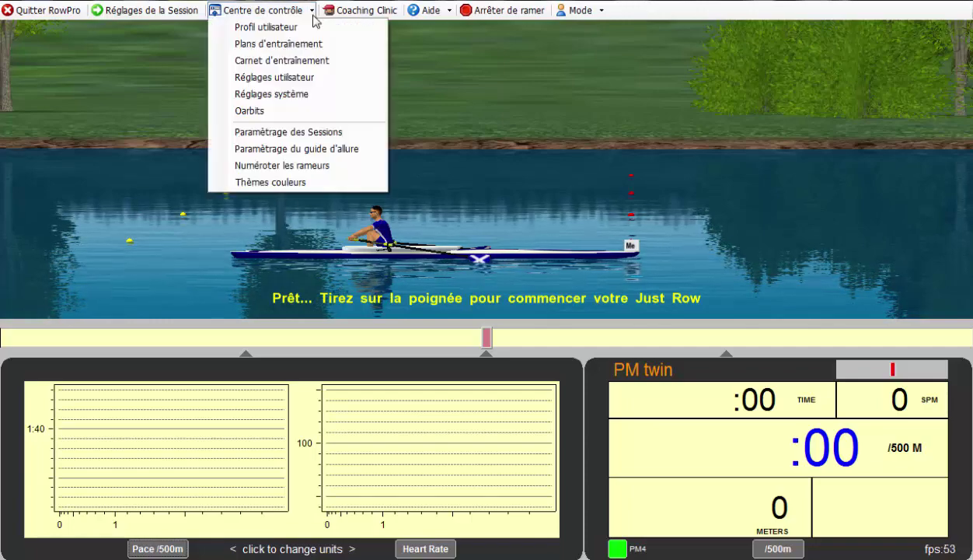
{"action": "left_click", "coordinate": [299, 95]}
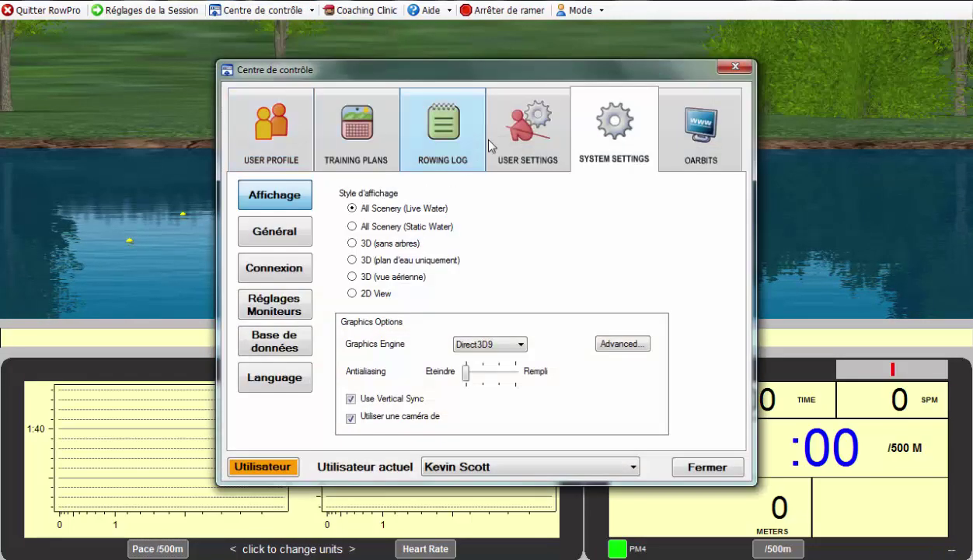
{"action": "left_click_drag", "start_coordinate": [555, 80], "coordinate": [807, 89]}
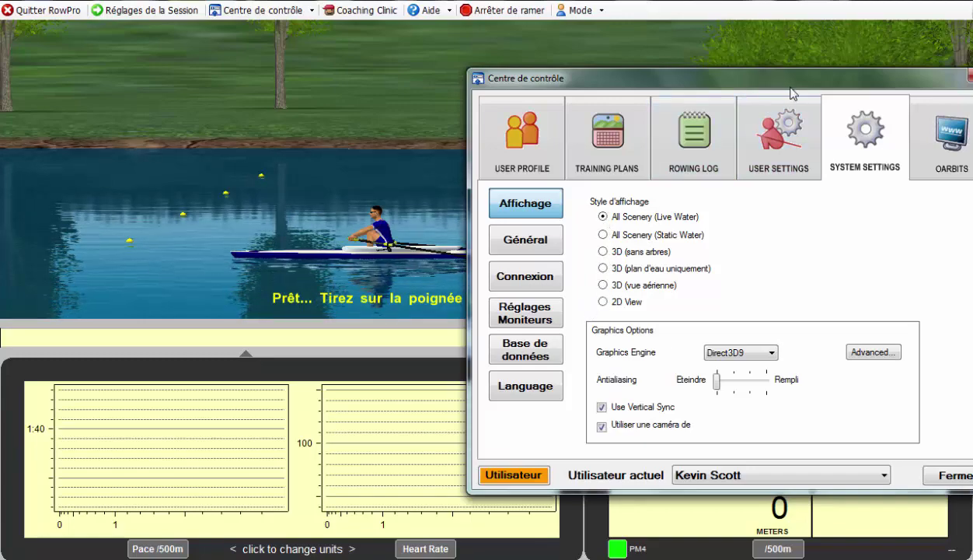
{"action": "left_click_drag", "start_coordinate": [794, 93], "coordinate": [776, 279]}
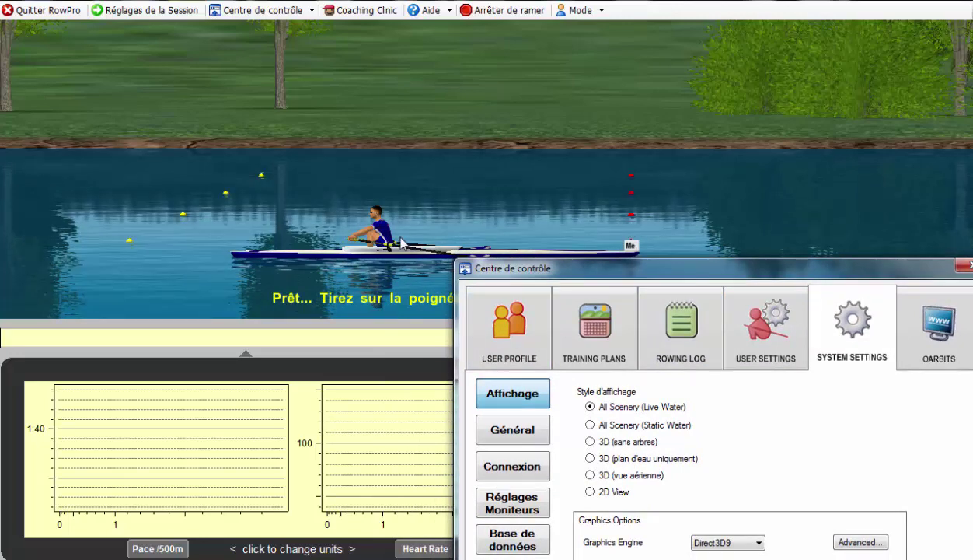
{"action": "left_click", "coordinate": [593, 424]}
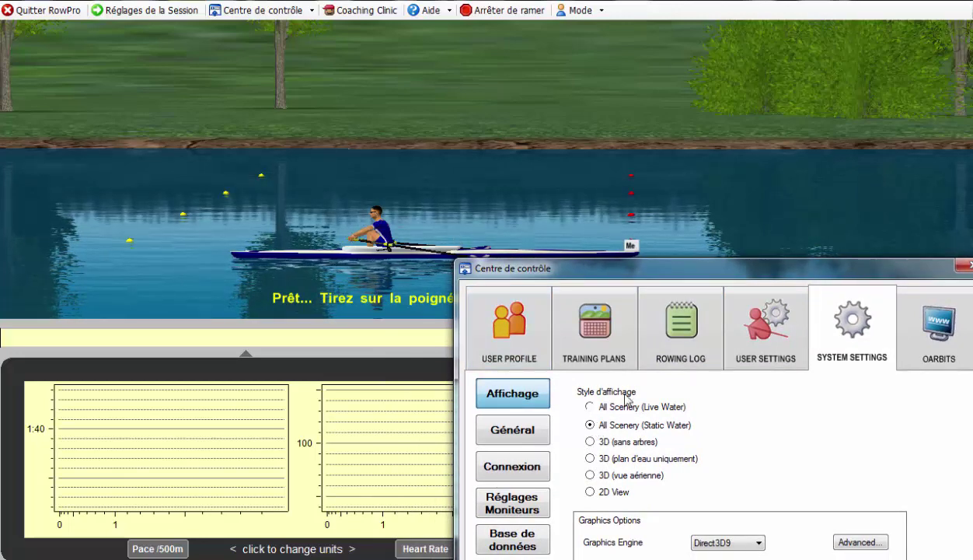
Try the 3D (sans arbres) style, choose 3D (plan d'eau uniquement), and close the settings, accepting the graphics notice.
{"action": "left_click_drag", "start_coordinate": [708, 266], "coordinate": [705, 118]}
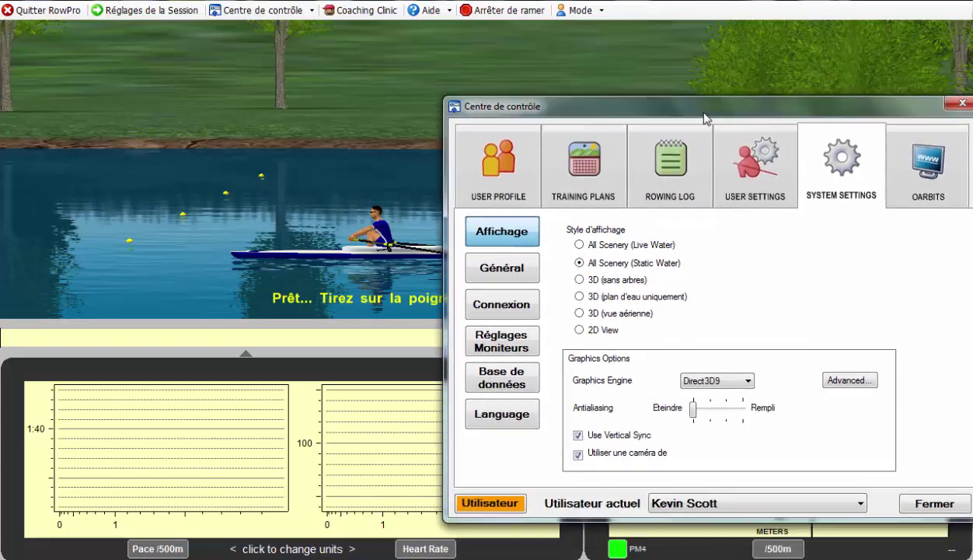
{"action": "left_click", "coordinate": [580, 280]}
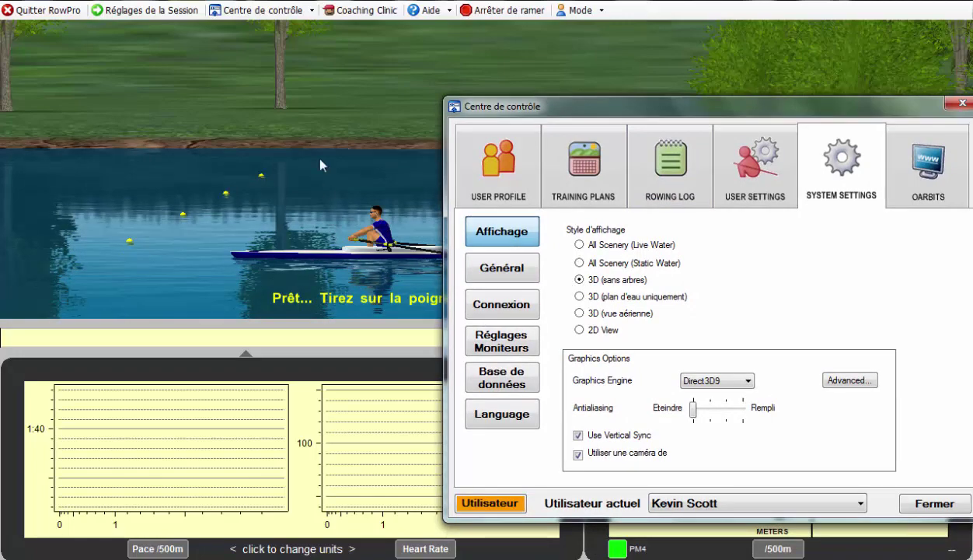
{"action": "left_click", "coordinate": [580, 297]}
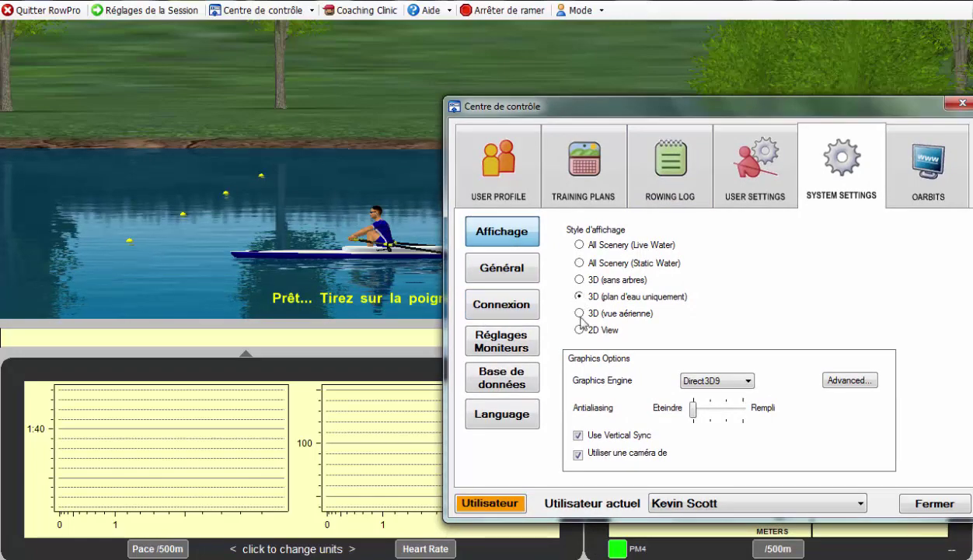
{"action": "left_click", "coordinate": [917, 499]}
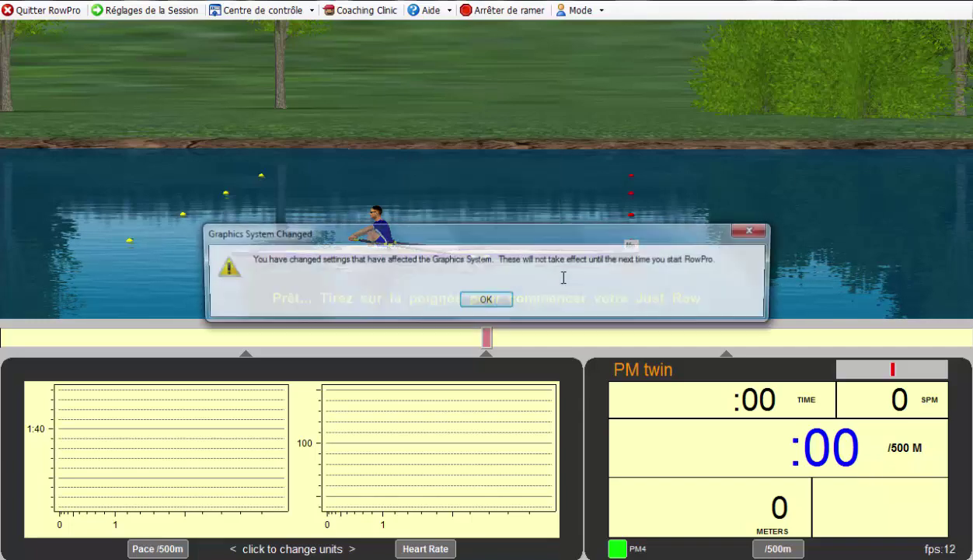
{"action": "left_click", "coordinate": [486, 302]}
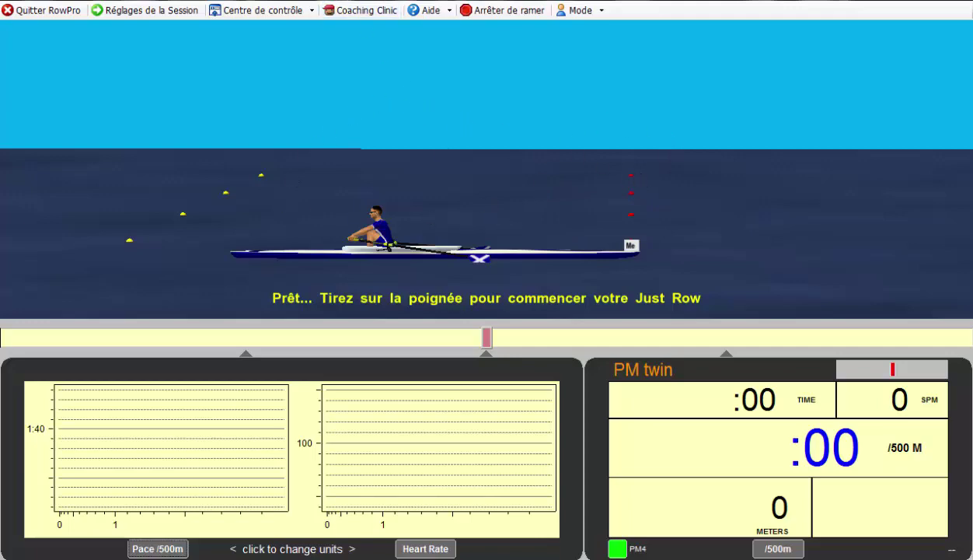
Switch the display style to 2D View in the system settings and close them.
{"action": "left_click", "coordinate": [309, 11]}
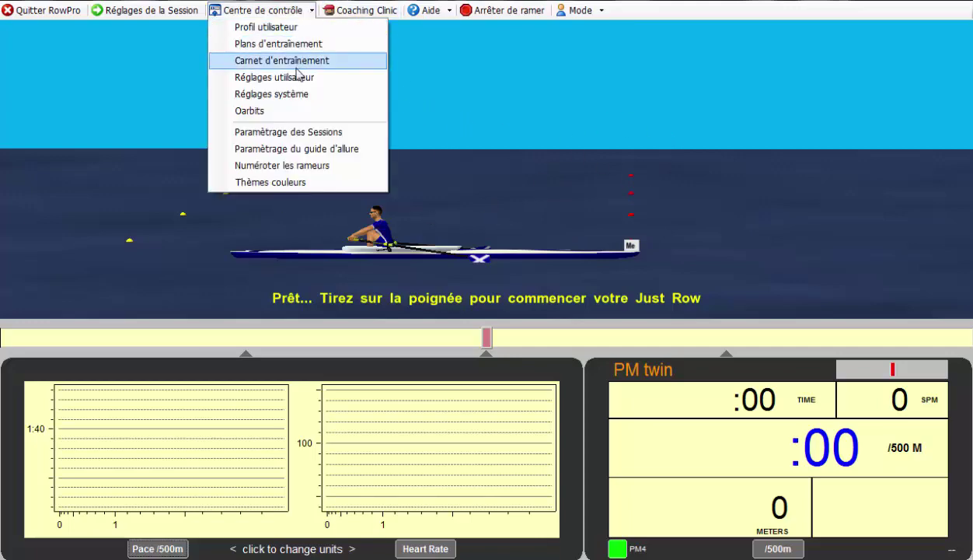
{"action": "left_click", "coordinate": [294, 94]}
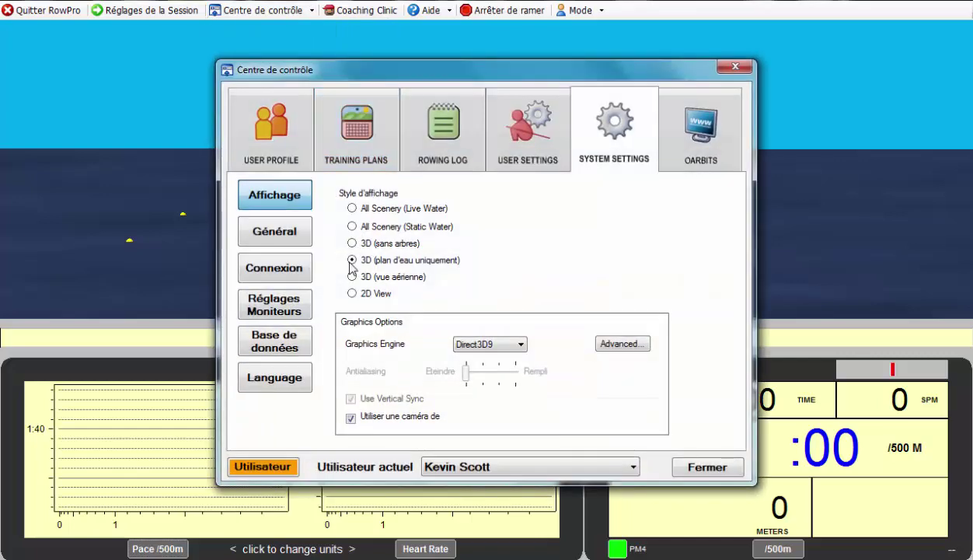
{"action": "left_click", "coordinate": [352, 294]}
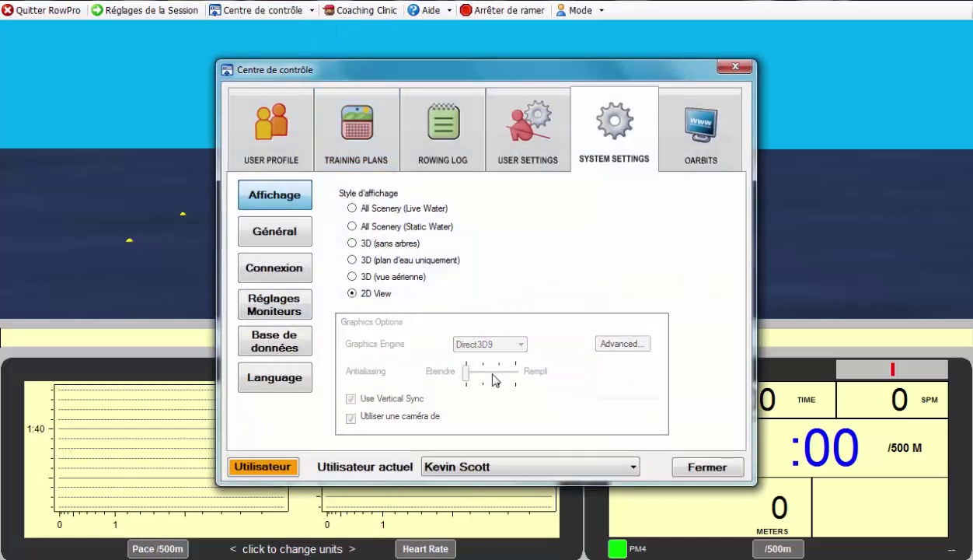
{"action": "left_click", "coordinate": [684, 474]}
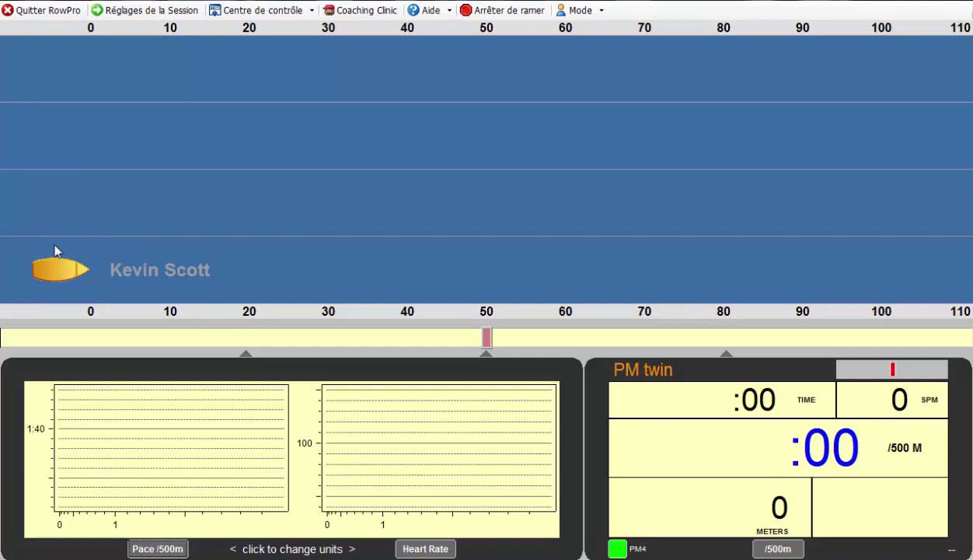
Set the display style back to All Scenery (Live Water), accept the graphics notice, and relaunch RowPro from the desktop.
{"action": "left_click", "coordinate": [311, 11]}
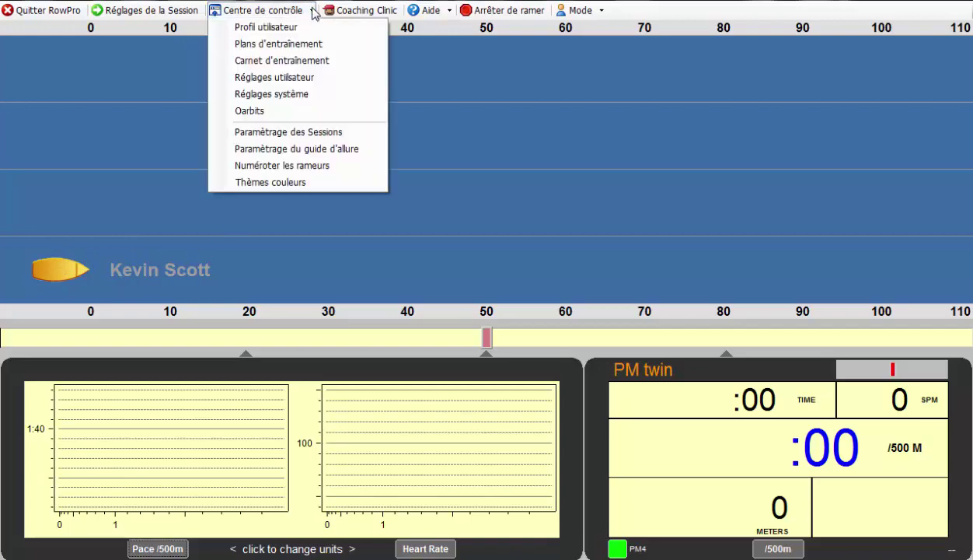
{"action": "left_click", "coordinate": [299, 96]}
{"action": "left_click", "coordinate": [354, 212]}
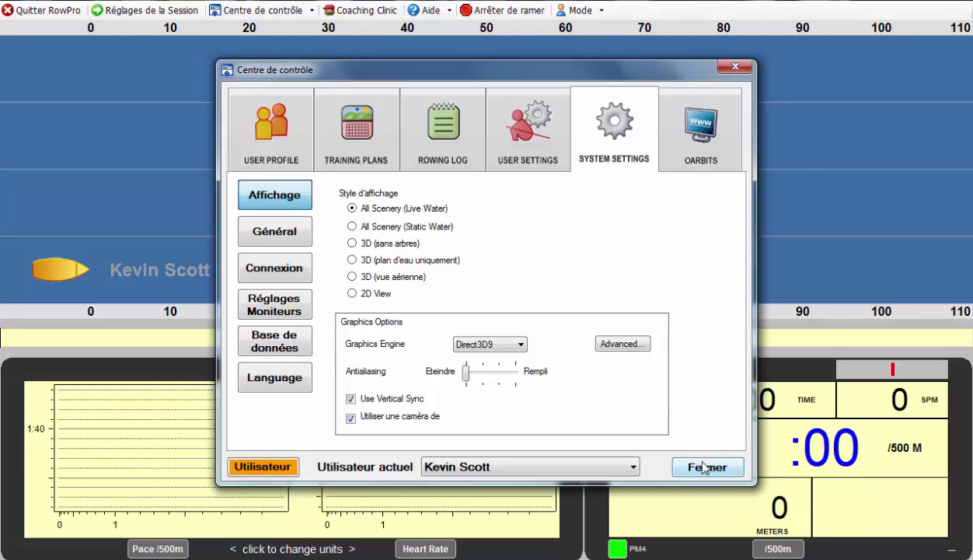
{"action": "left_click", "coordinate": [704, 466]}
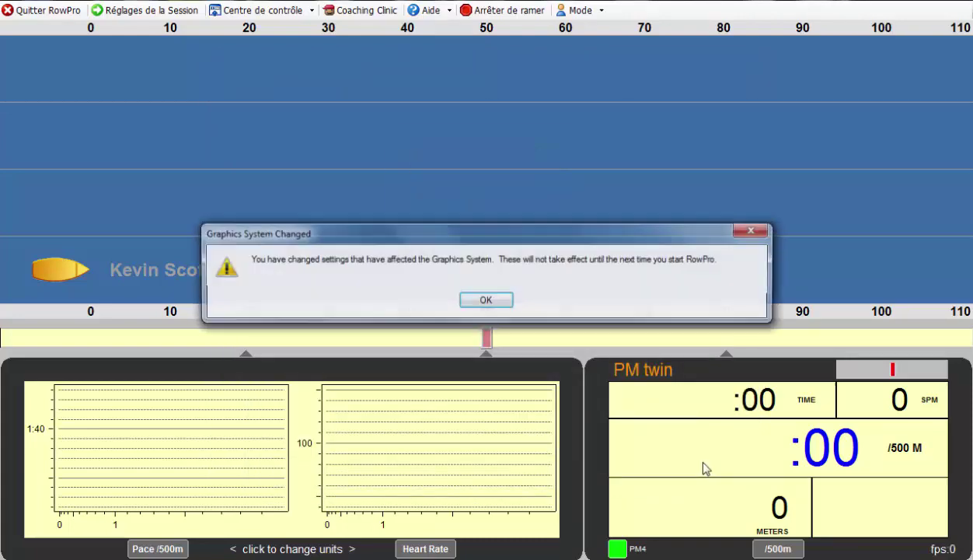
{"action": "left_click", "coordinate": [485, 299]}
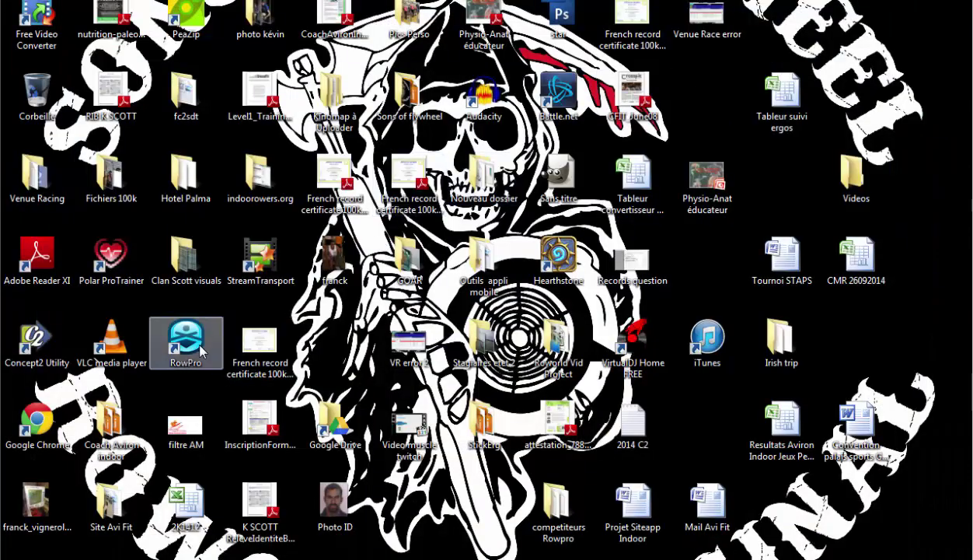
{"action": "double_click", "coordinate": [200, 350]}
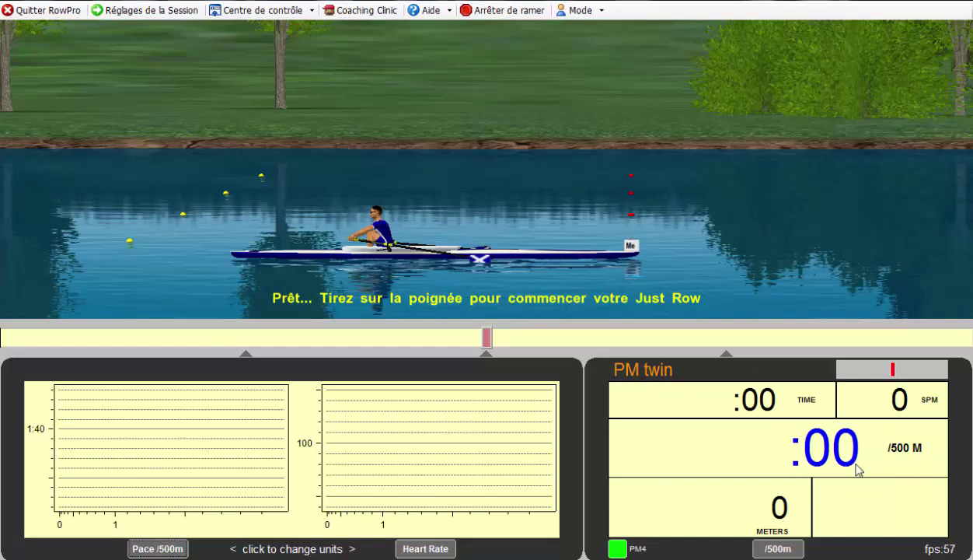
Cycle the PM twin monitor's units through watts, calories and average /500m, ending on /500m with meters.
{"action": "left_click", "coordinate": [780, 549]}
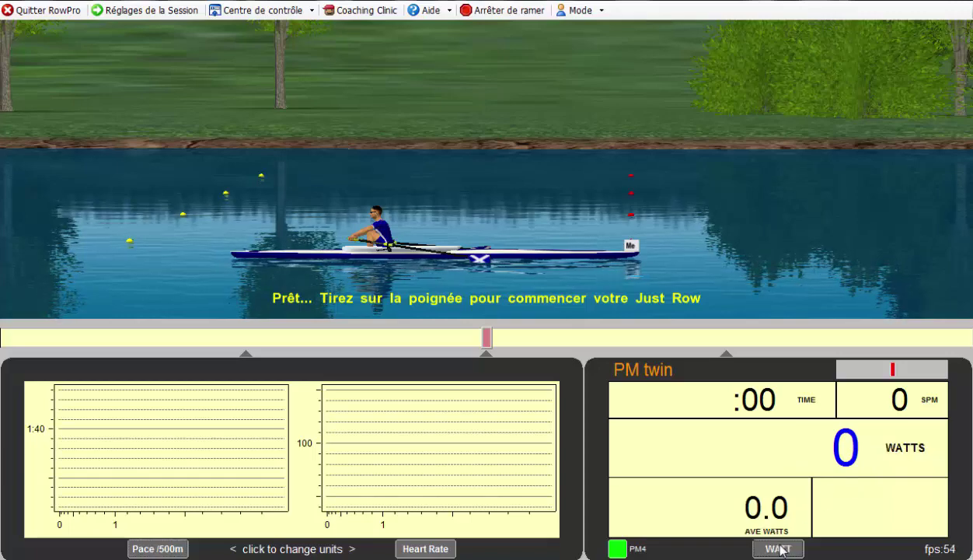
{"action": "left_click", "coordinate": [781, 549]}
{"action": "left_click", "coordinate": [781, 549]}
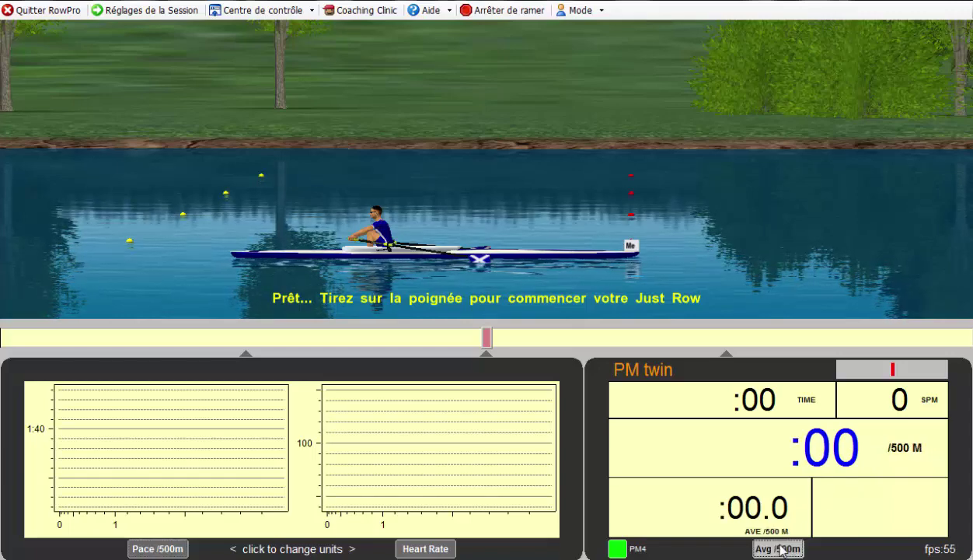
{"action": "left_click", "coordinate": [781, 549]}
{"action": "left_click", "coordinate": [780, 549]}
{"action": "left_click", "coordinate": [781, 549]}
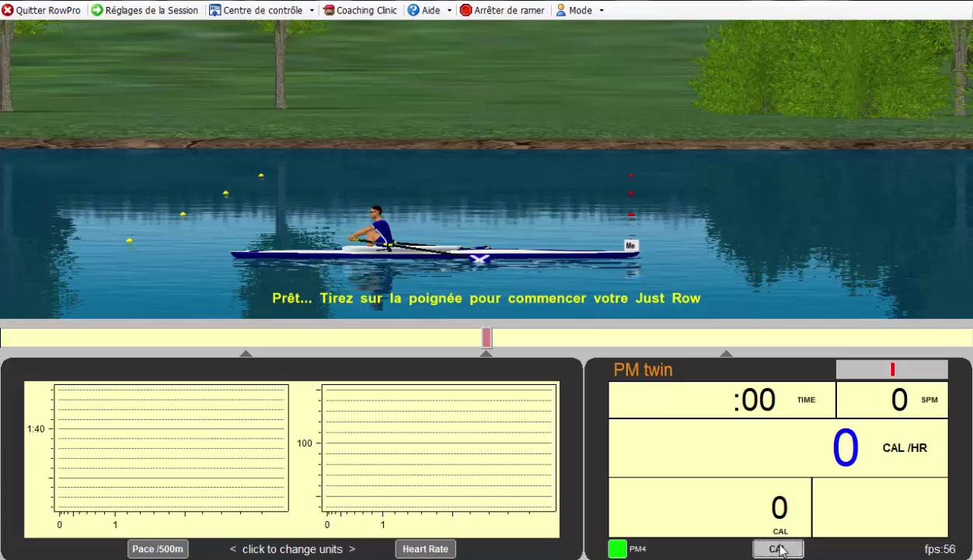
{"action": "left_click", "coordinate": [781, 549]}
{"action": "left_click", "coordinate": [780, 549]}
{"action": "left_click", "coordinate": [781, 549]}
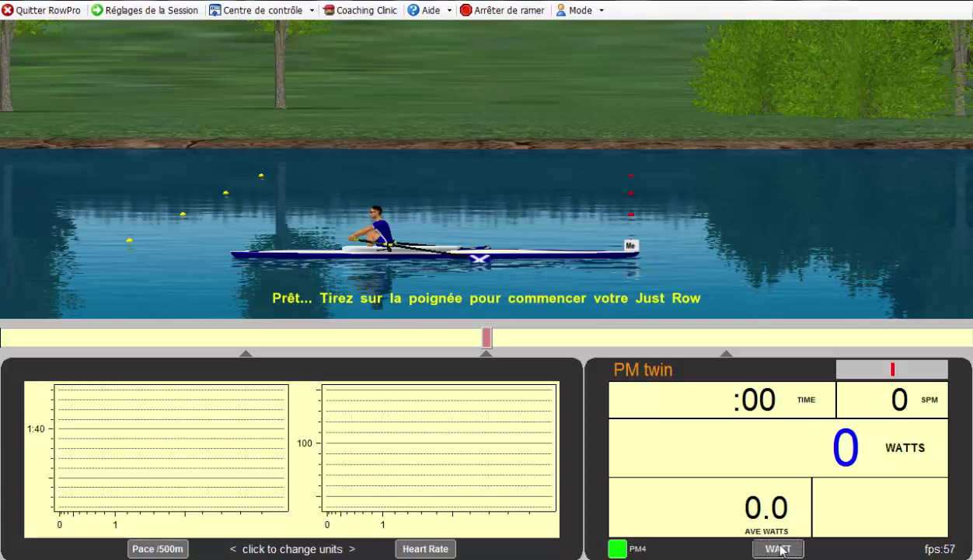
{"action": "left_click", "coordinate": [780, 549]}
{"action": "left_click", "coordinate": [781, 549]}
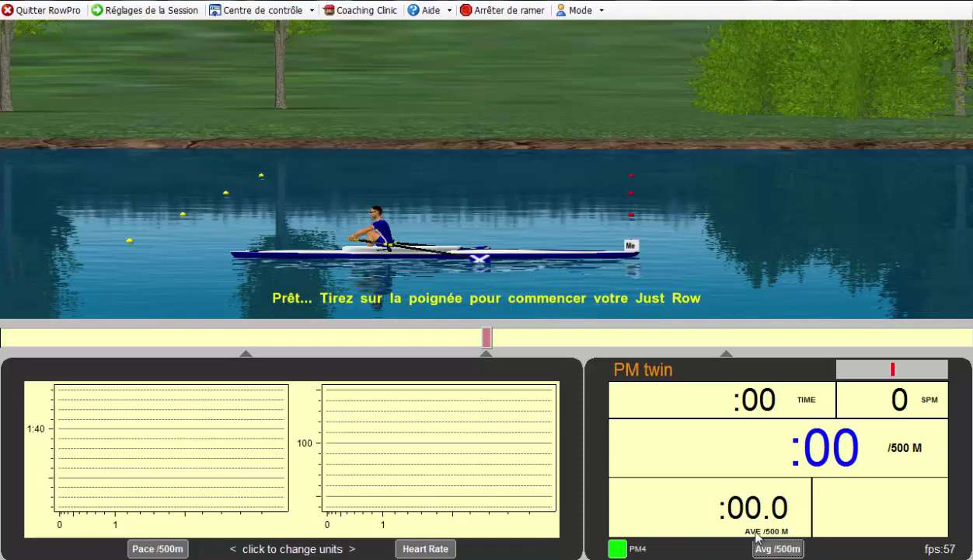
{"action": "left_click", "coordinate": [779, 548]}
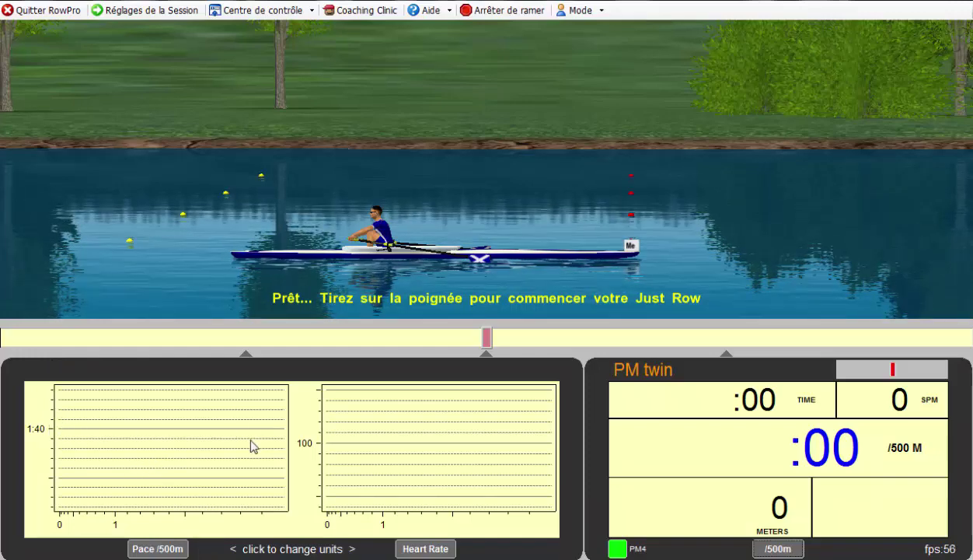
Cycle the first graph through its available units, including CAL, and return it to Pace /500m.
{"action": "left_click", "coordinate": [163, 549]}
{"action": "left_click", "coordinate": [163, 548]}
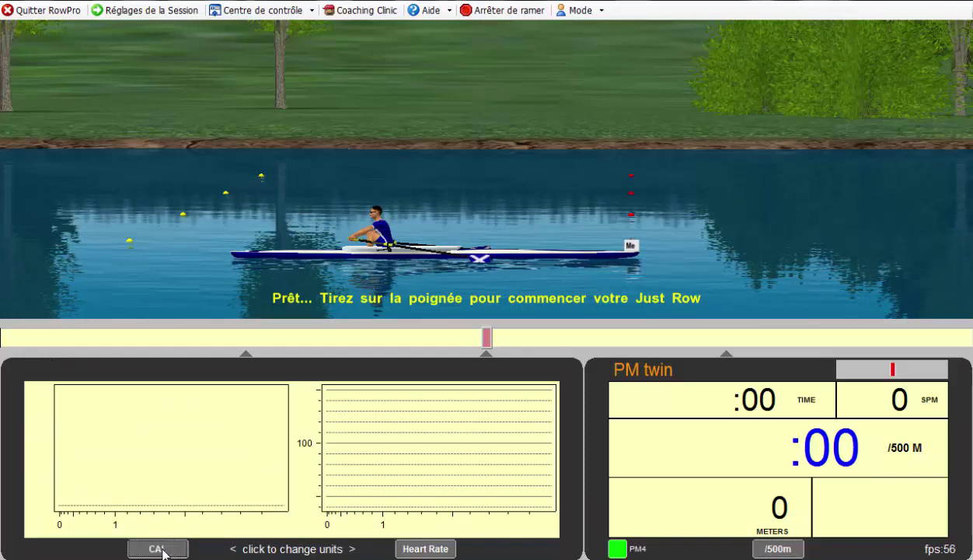
{"action": "left_click", "coordinate": [163, 549]}
{"action": "left_click", "coordinate": [163, 549]}
{"action": "left_click", "coordinate": [163, 549]}
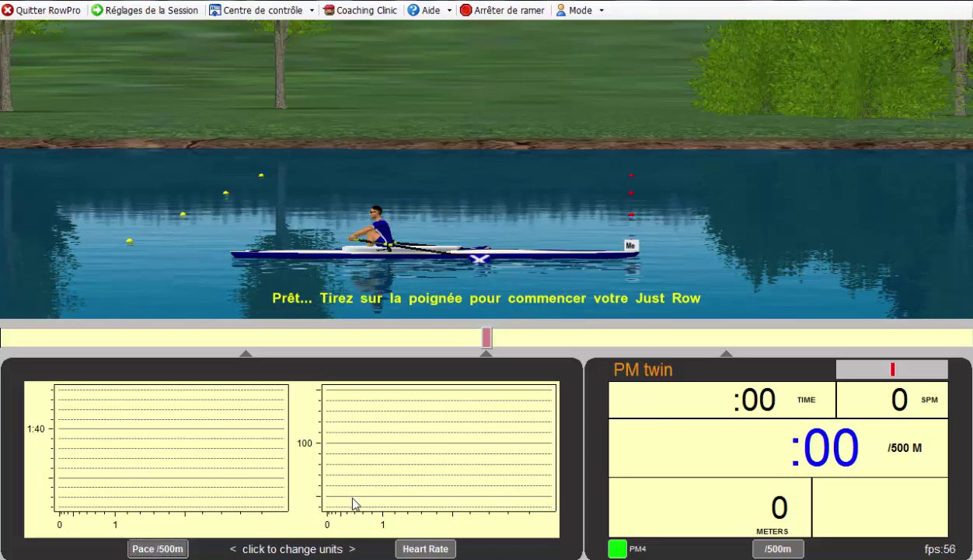
Change the Heart Rate graph's unit to DPS, passing through Pace /500m and WATT.
{"action": "left_click", "coordinate": [408, 549]}
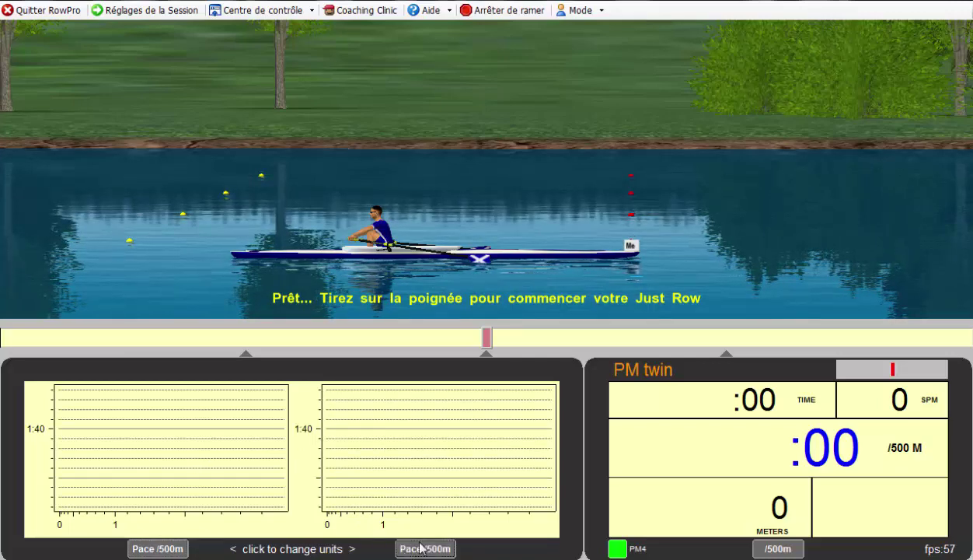
{"action": "left_click", "coordinate": [418, 548]}
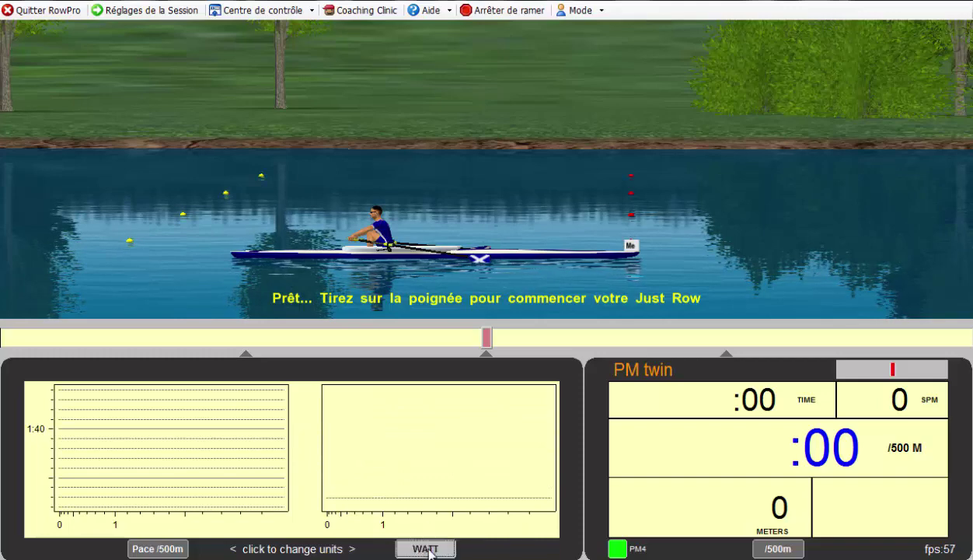
{"action": "left_click", "coordinate": [430, 549]}
{"action": "left_click", "coordinate": [429, 550]}
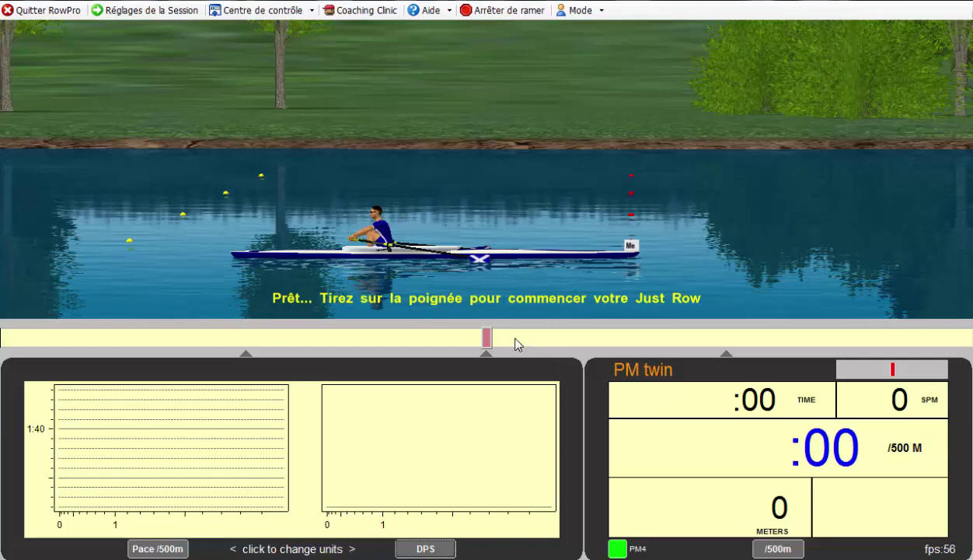
Open the session settings and browse the preset sessions from 1,000 meters down to 250 meter Event Test.
{"action": "left_click", "coordinate": [173, 17]}
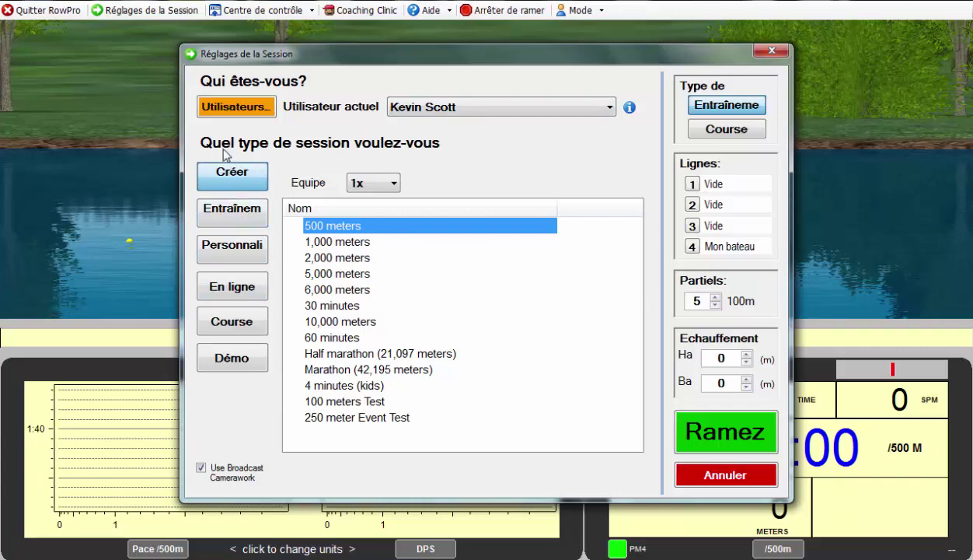
{"action": "left_click", "coordinate": [355, 248]}
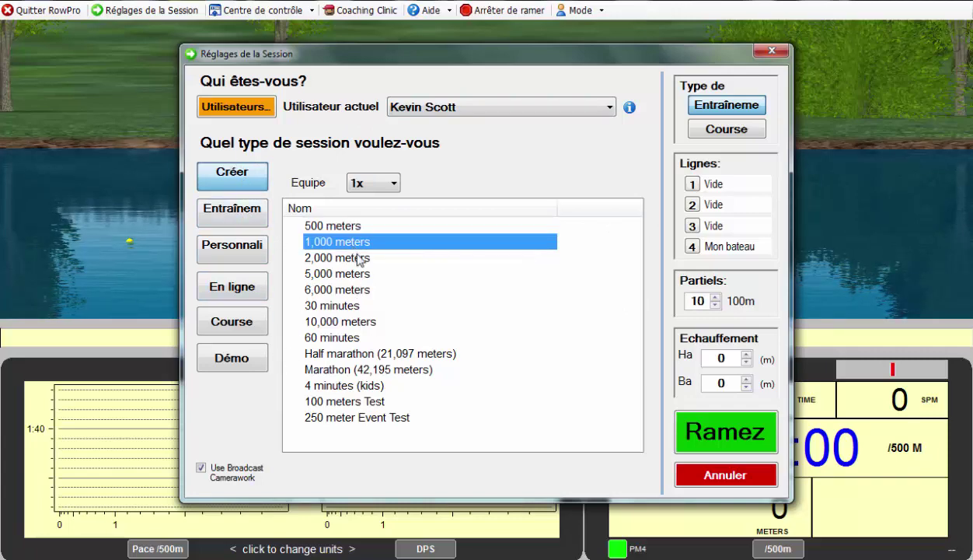
{"action": "key", "text": "Down"}
{"action": "key", "text": "Down"}
{"action": "key", "text": "Down"}
{"action": "key", "text": "Down"}
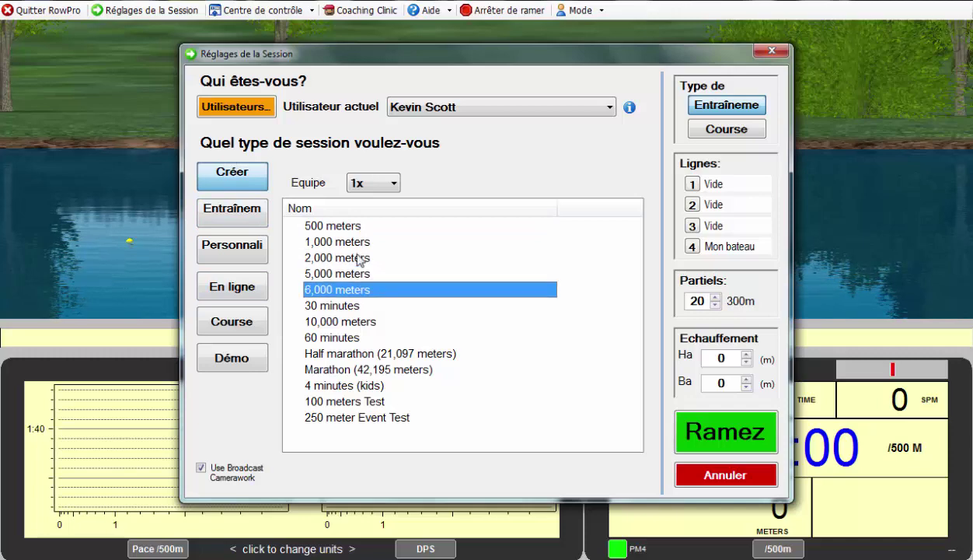
{"action": "key", "text": "Down"}
{"action": "key", "text": "Down"}
{"action": "key", "text": "Down"}
{"action": "key", "text": "Down"}
{"action": "key", "text": "Down"}
{"action": "key", "text": "Down"}
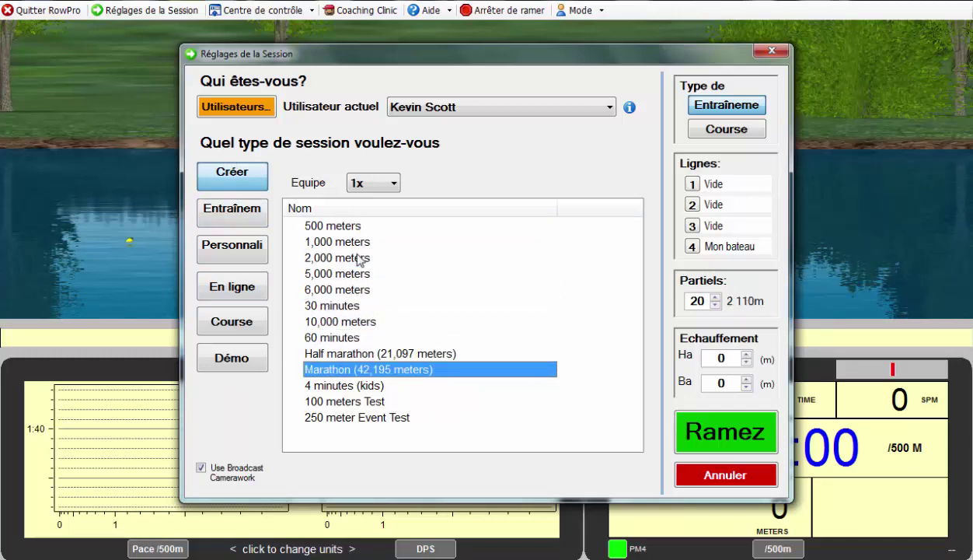
{"action": "key", "text": "Down"}
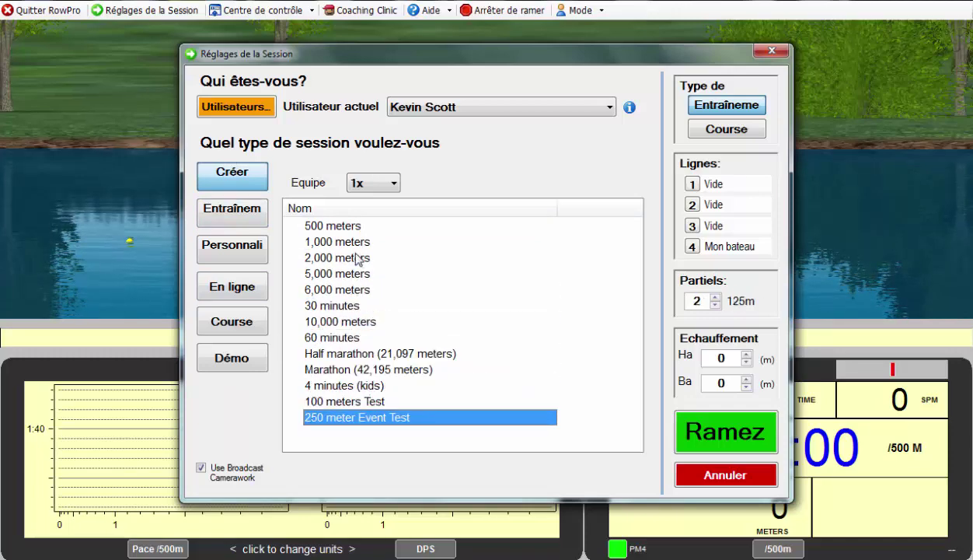
Select the 10,000 meters preset session, try 19 splits and return the split count to 20.
{"action": "left_click", "coordinate": [342, 323]}
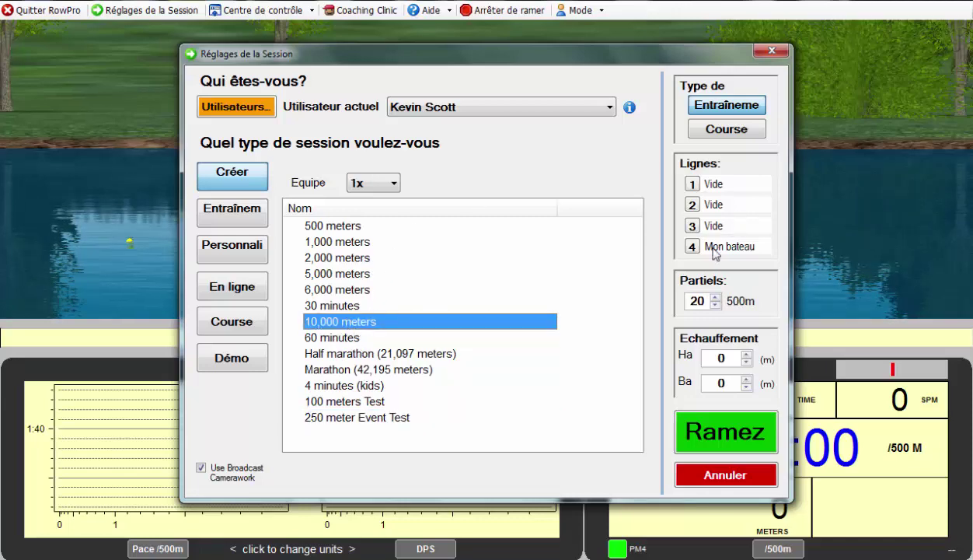
{"action": "left_click", "coordinate": [716, 305]}
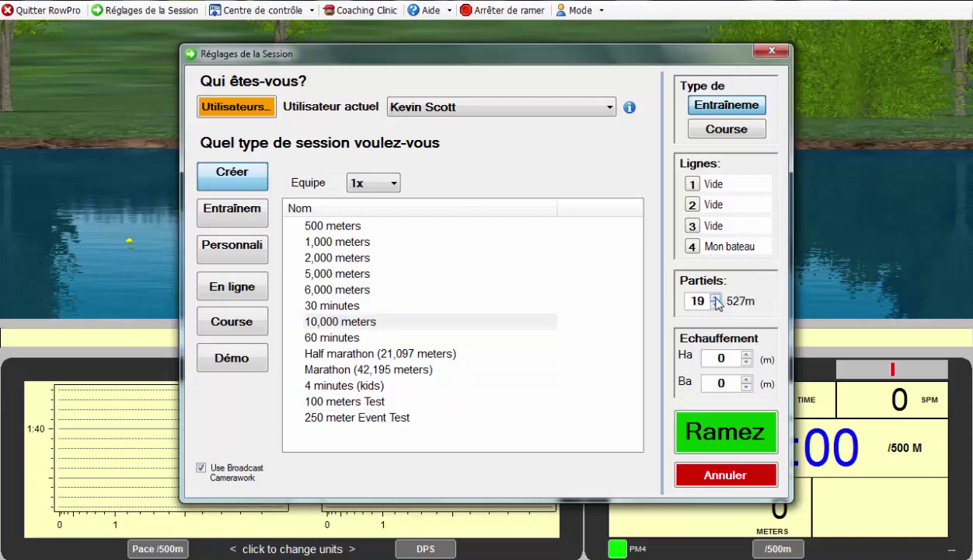
{"action": "left_click", "coordinate": [715, 298]}
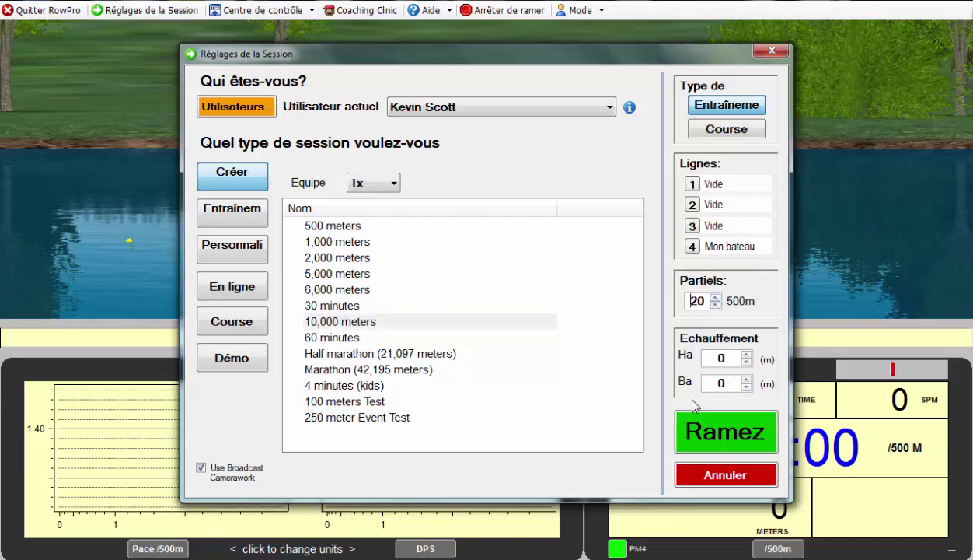
Browse the training plan, custom, online and race session types in the session settings.
{"action": "left_click", "coordinate": [259, 217]}
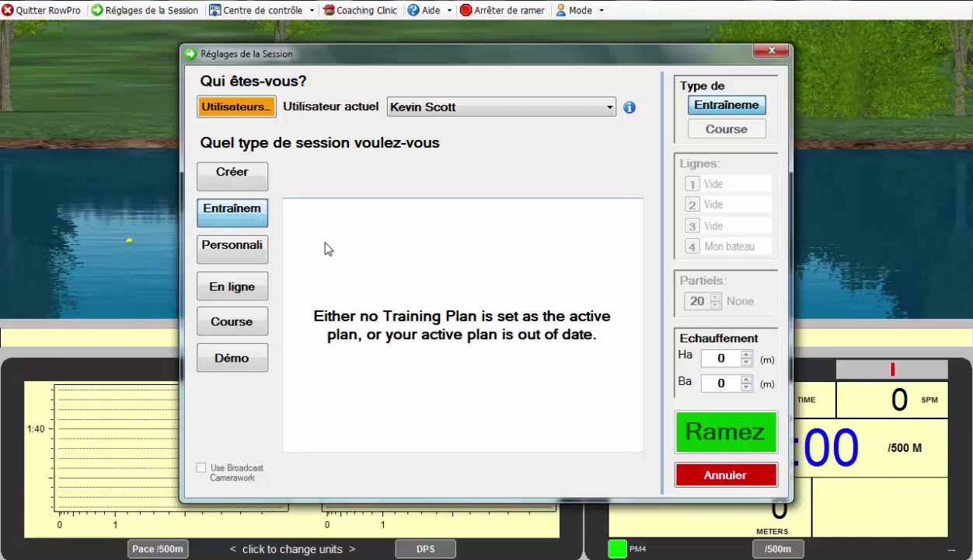
{"action": "left_click", "coordinate": [259, 249]}
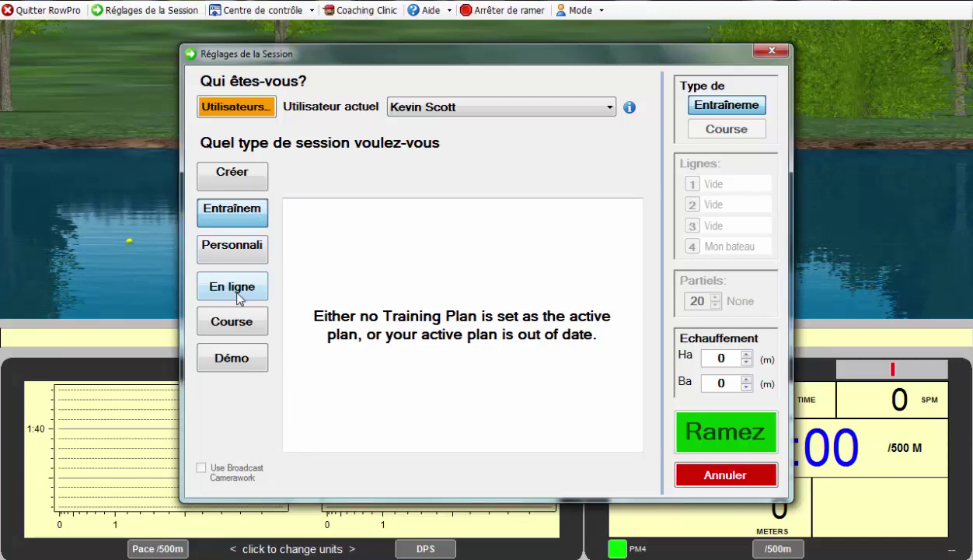
{"action": "left_click", "coordinate": [238, 250]}
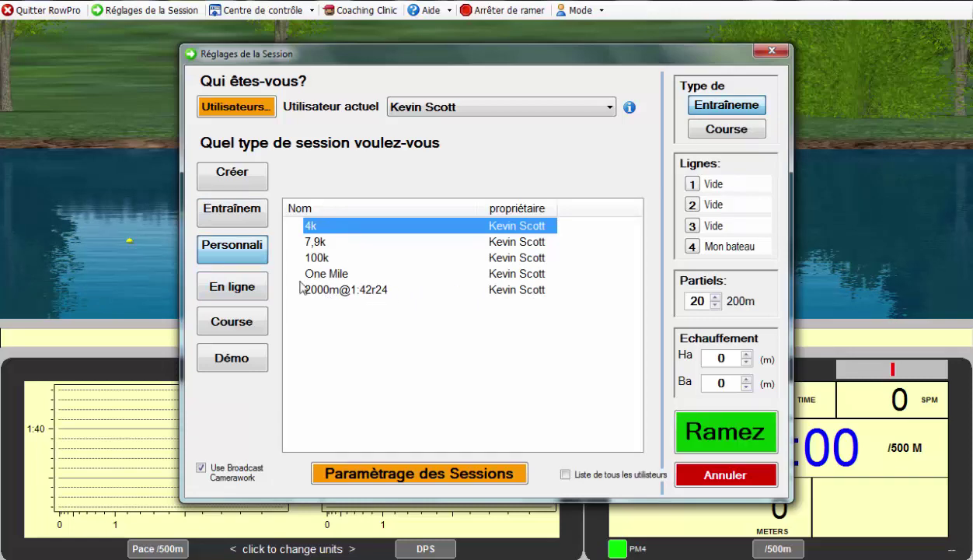
{"action": "left_click", "coordinate": [251, 284]}
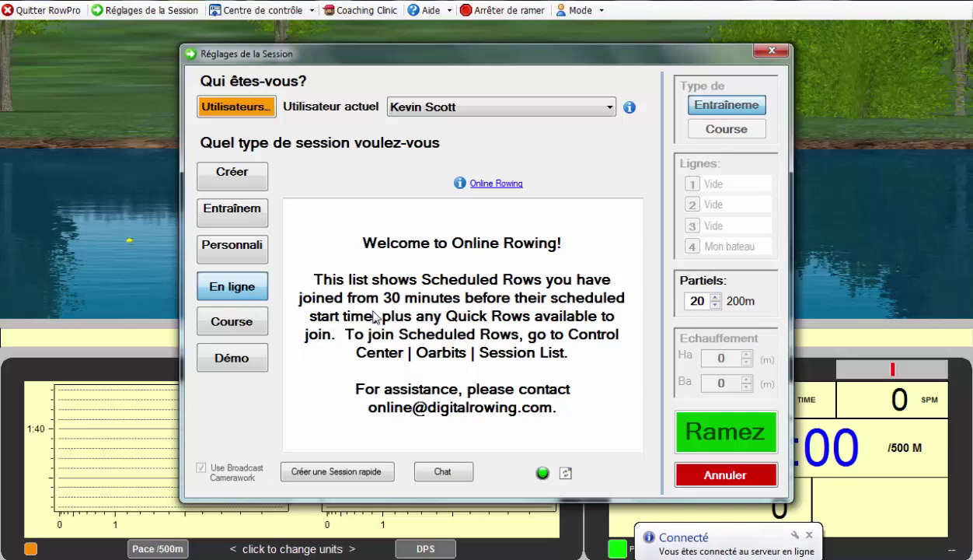
{"action": "left_click", "coordinate": [252, 329]}
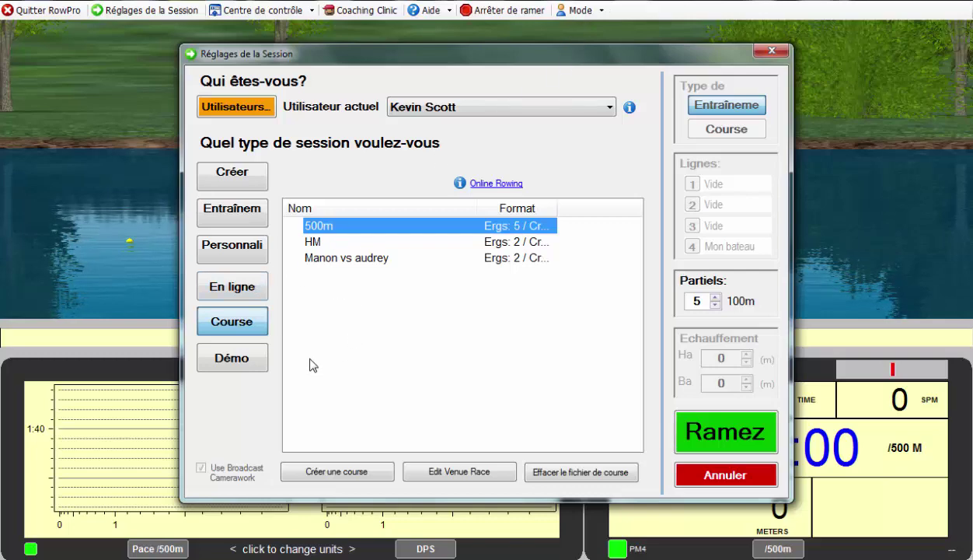
Load the London 2012 Men's Single Sculls Final from the demo sessions.
{"action": "left_click", "coordinate": [252, 355]}
{"action": "left_click", "coordinate": [420, 289]}
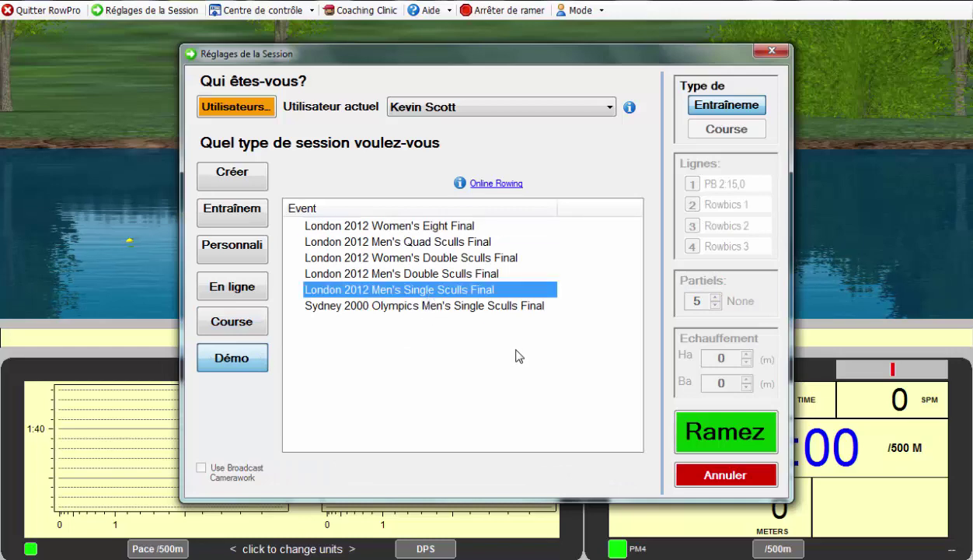
{"action": "left_click", "coordinate": [432, 273]}
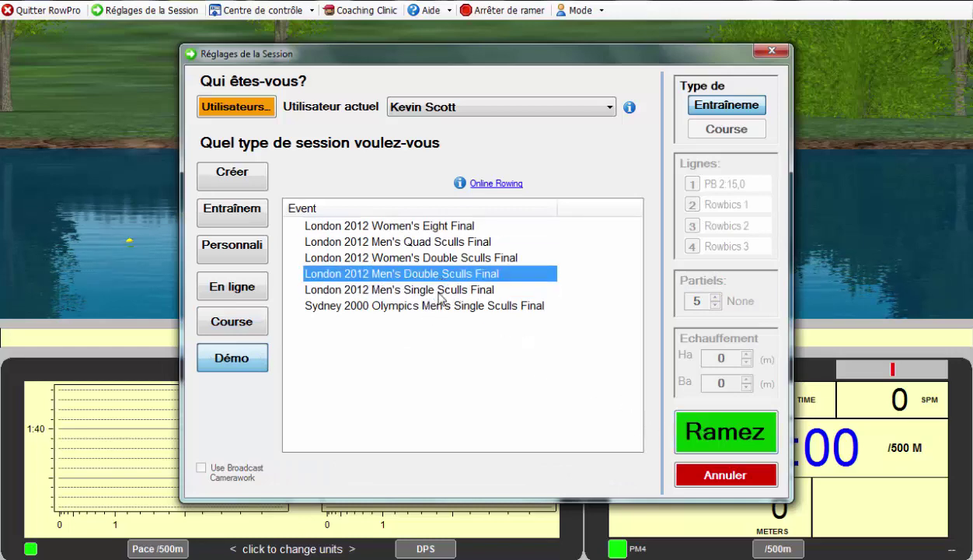
{"action": "left_click", "coordinate": [430, 289]}
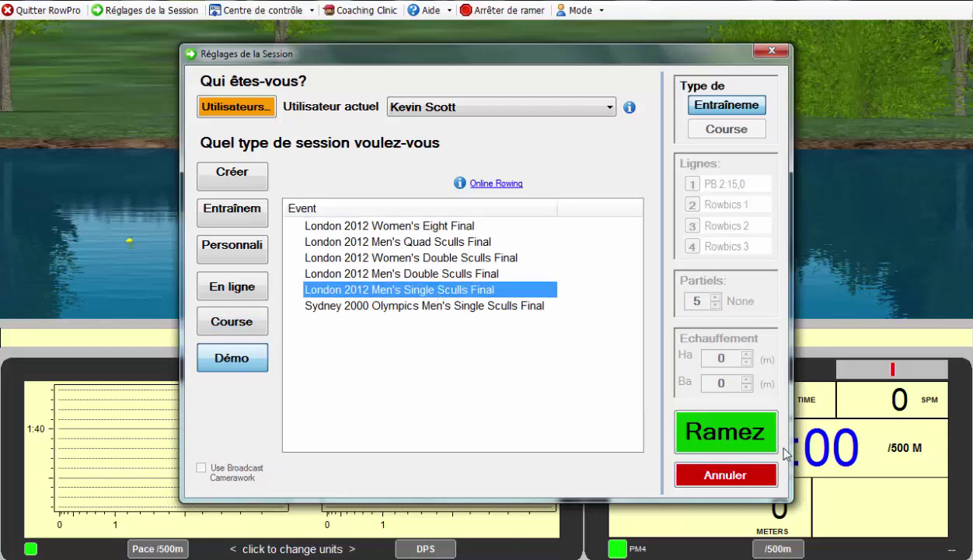
{"action": "left_click", "coordinate": [727, 432]}
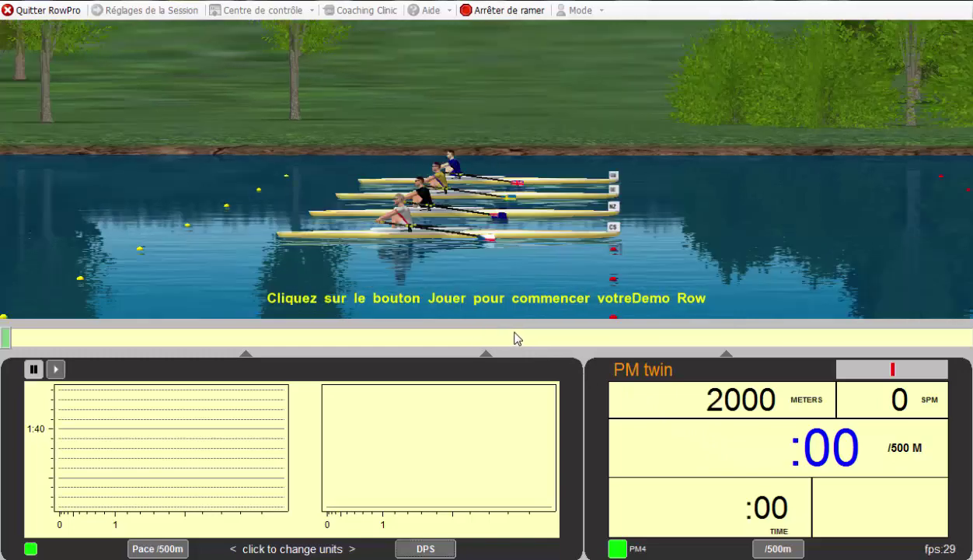
Play the demo race briefly and stop the row to return to the Just Row screen.
{"action": "left_click", "coordinate": [58, 371]}
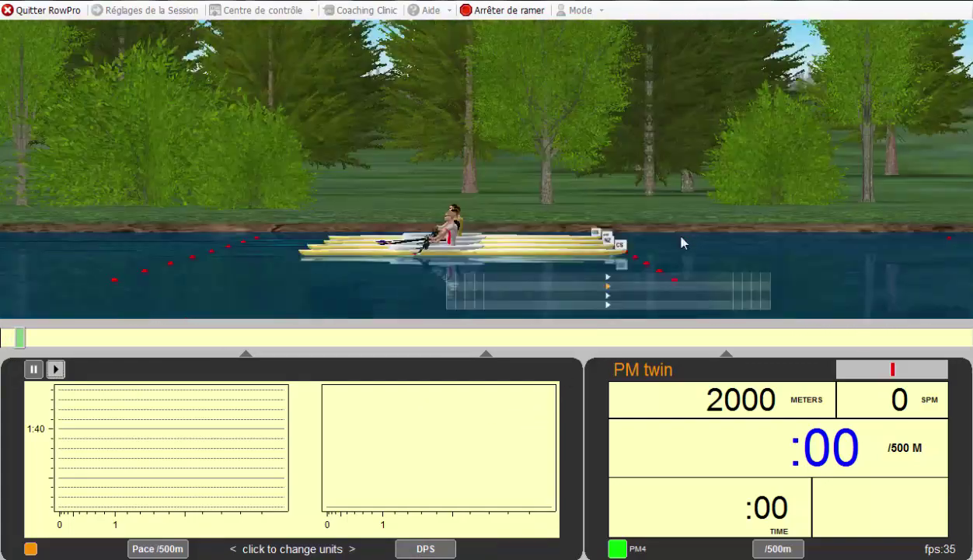
{"action": "left_click", "coordinate": [503, 11]}
{"action": "left_click", "coordinate": [567, 386]}
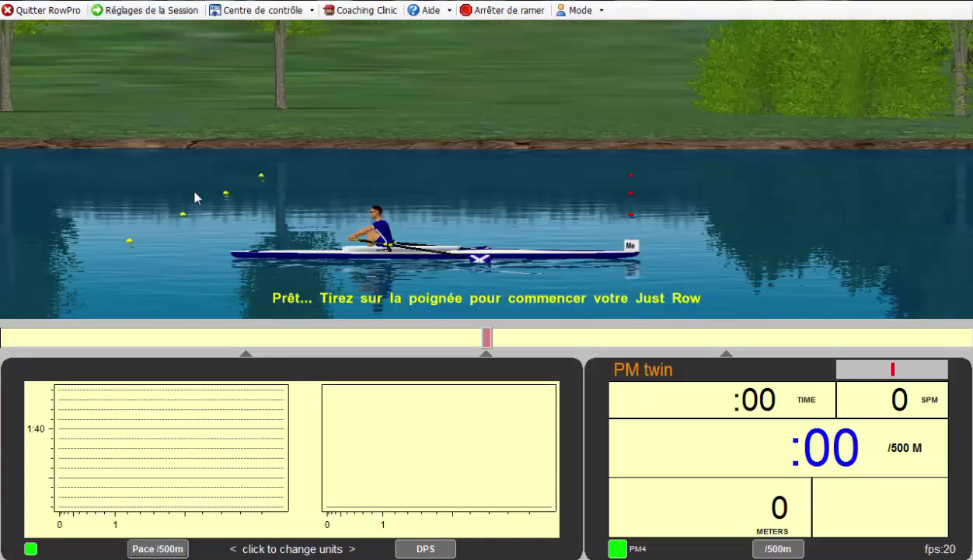
Delete the custom session 2000m@1:42r24 from the custom session manager.
{"action": "left_click", "coordinate": [156, 11]}
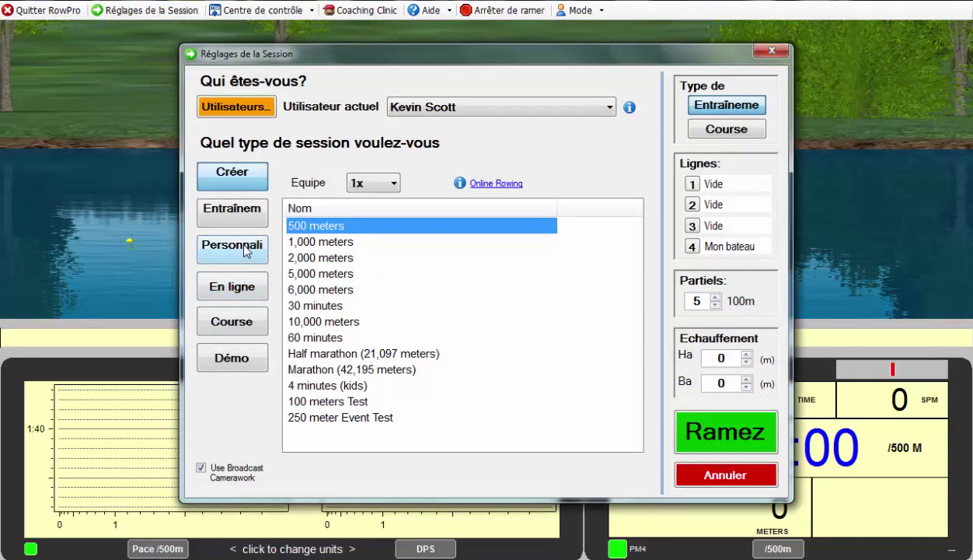
{"action": "left_click", "coordinate": [245, 250]}
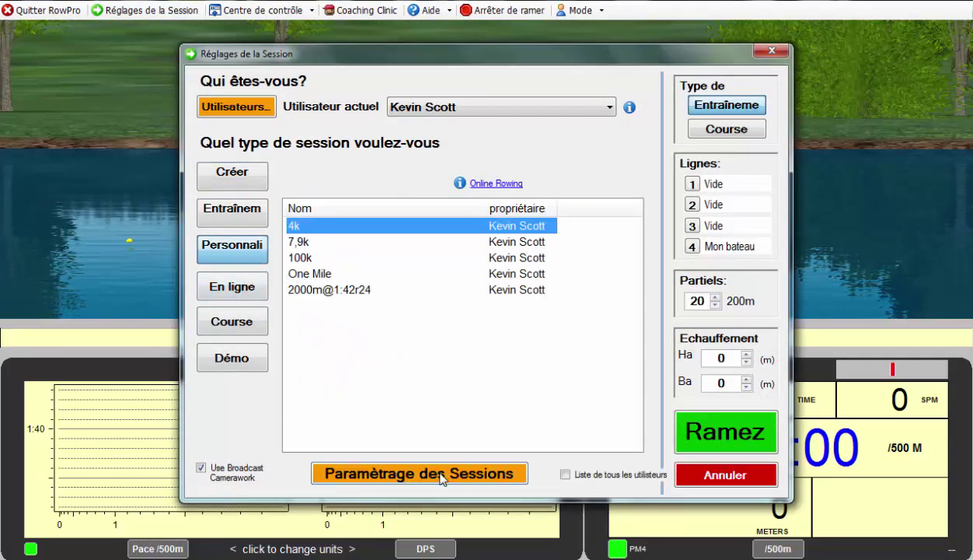
{"action": "left_click", "coordinate": [440, 474]}
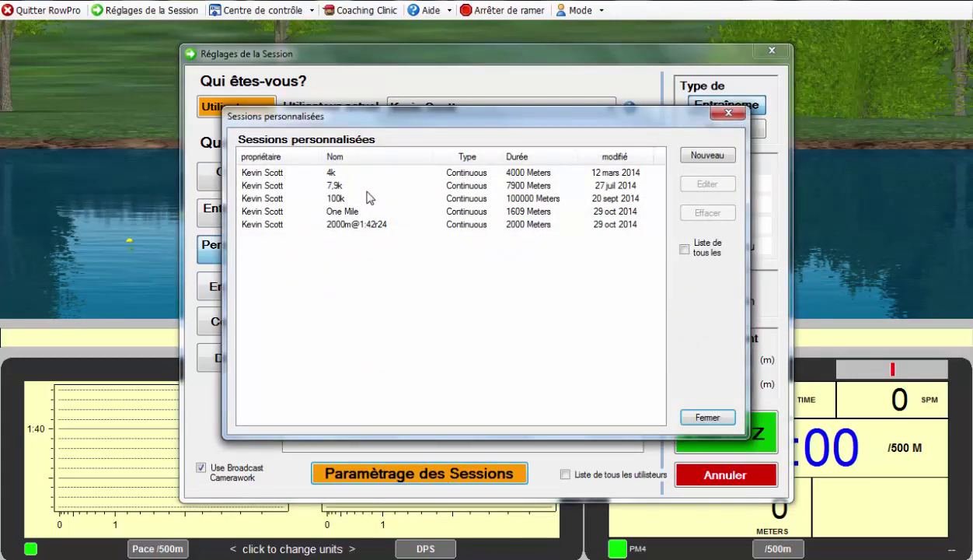
{"action": "left_click", "coordinate": [362, 224]}
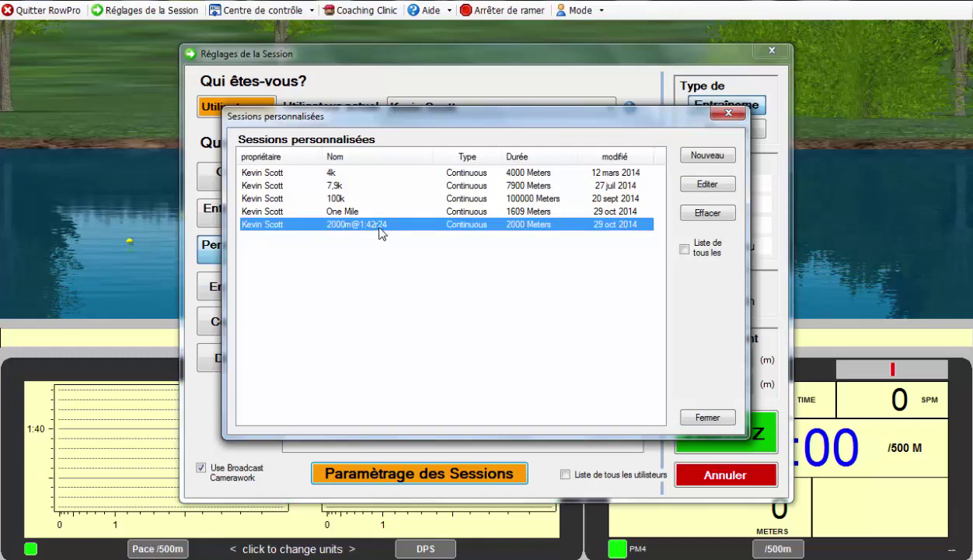
{"action": "left_click", "coordinate": [699, 219]}
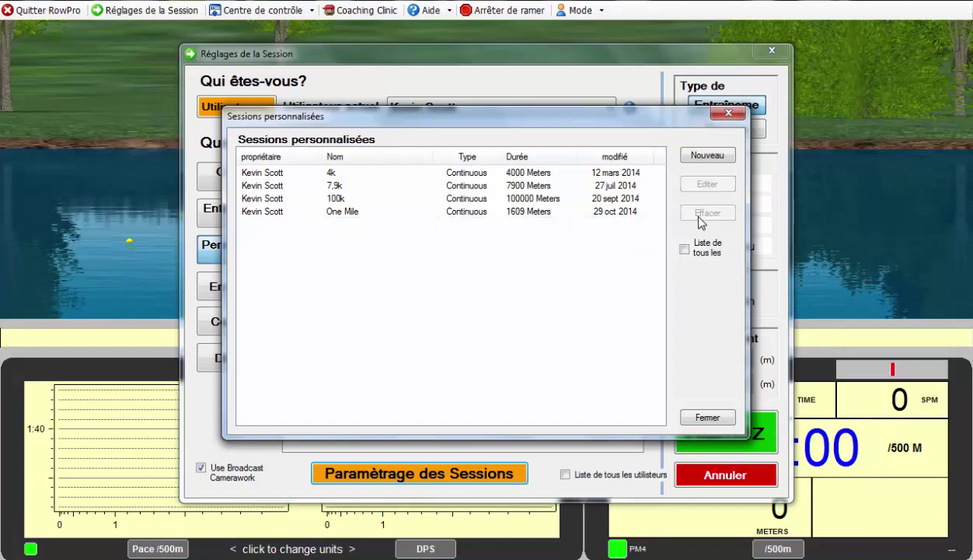
Create a new continuous rowing session with distance as its unit, keeping the length at 2000 meters.
{"action": "left_click", "coordinate": [702, 161]}
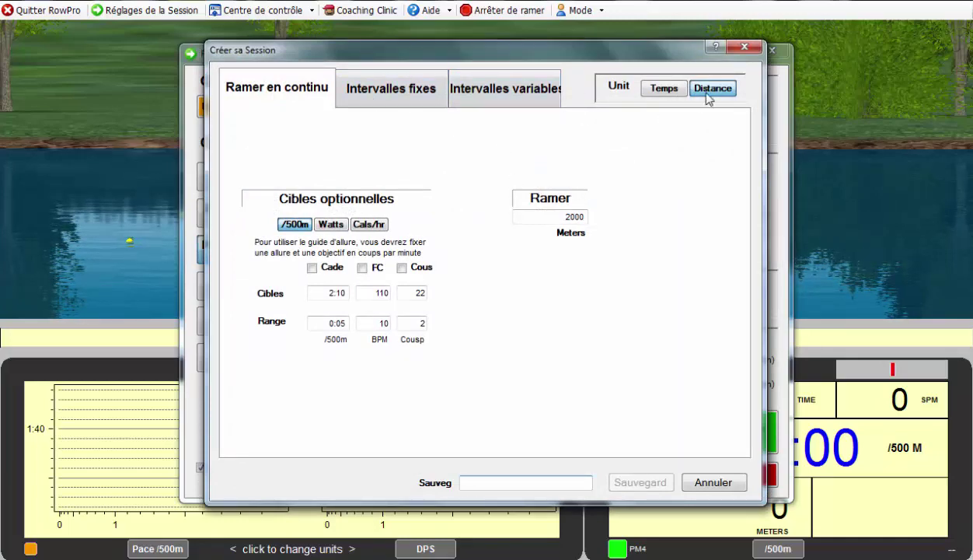
{"action": "left_click", "coordinate": [674, 91]}
{"action": "left_click", "coordinate": [709, 90]}
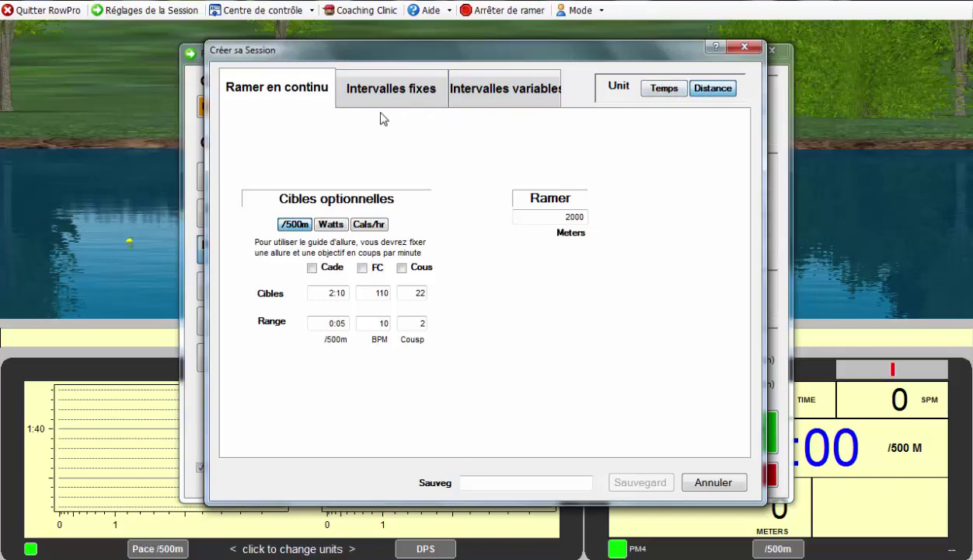
{"action": "left_click", "coordinate": [387, 87]}
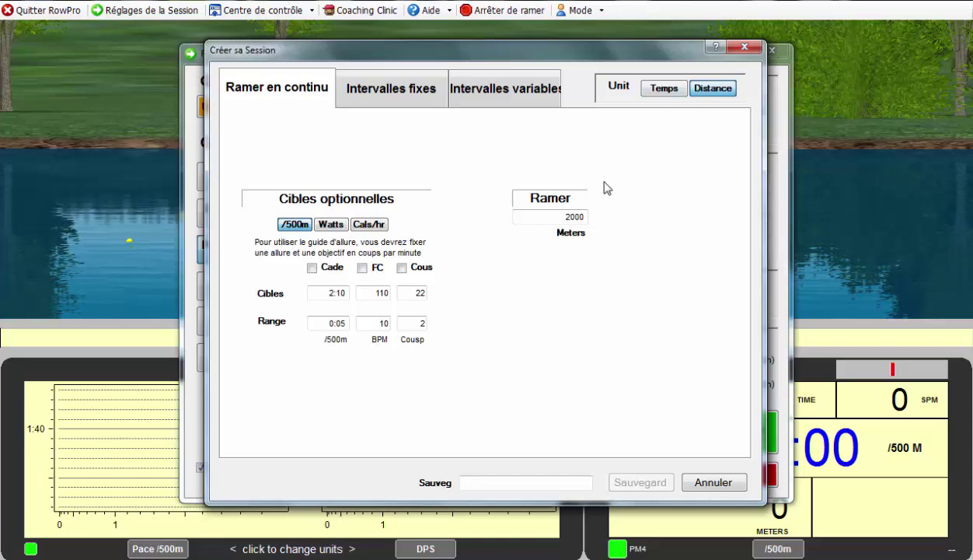
{"action": "left_click", "coordinate": [573, 220]}
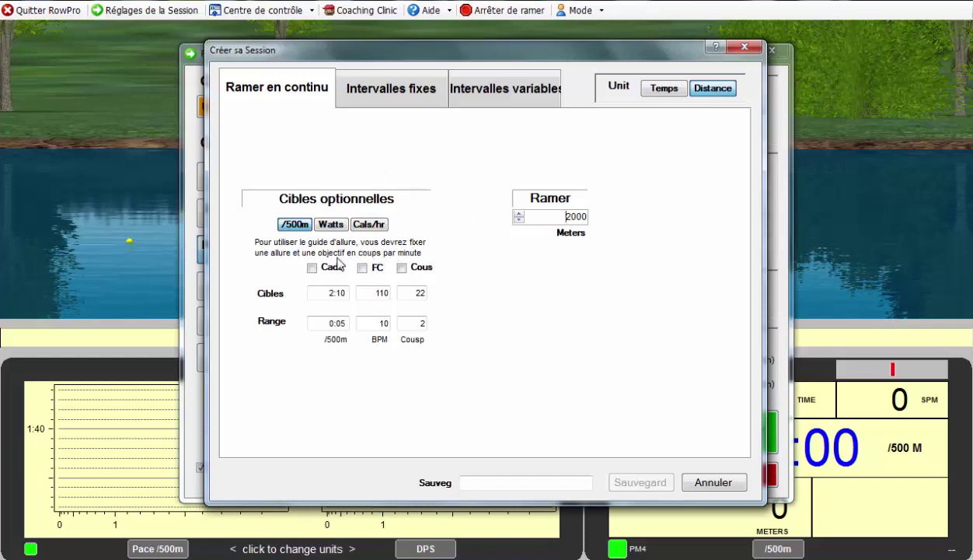
Enable the optional pace, heart rate and stroke rate targets for the new session.
{"action": "left_click", "coordinate": [313, 268]}
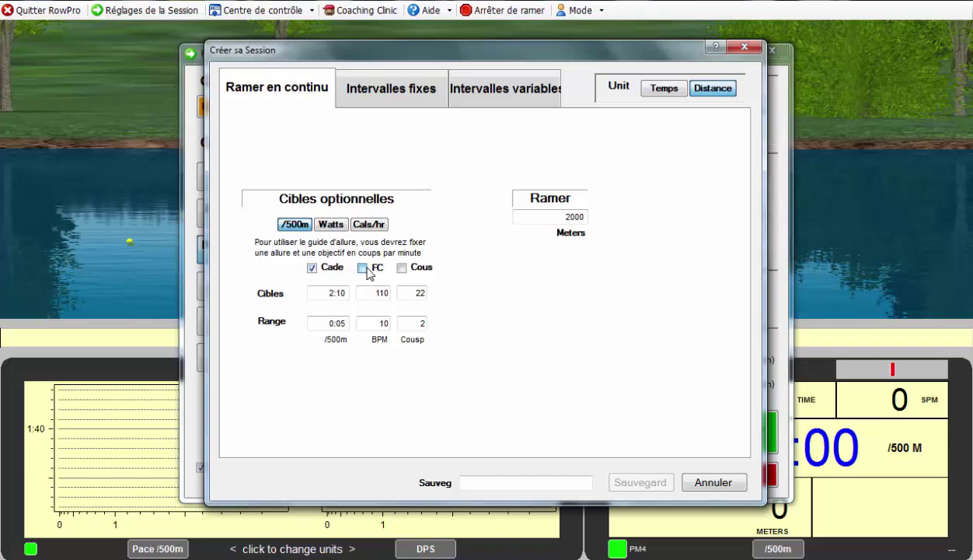
{"action": "left_click", "coordinate": [362, 269]}
{"action": "left_click", "coordinate": [398, 269]}
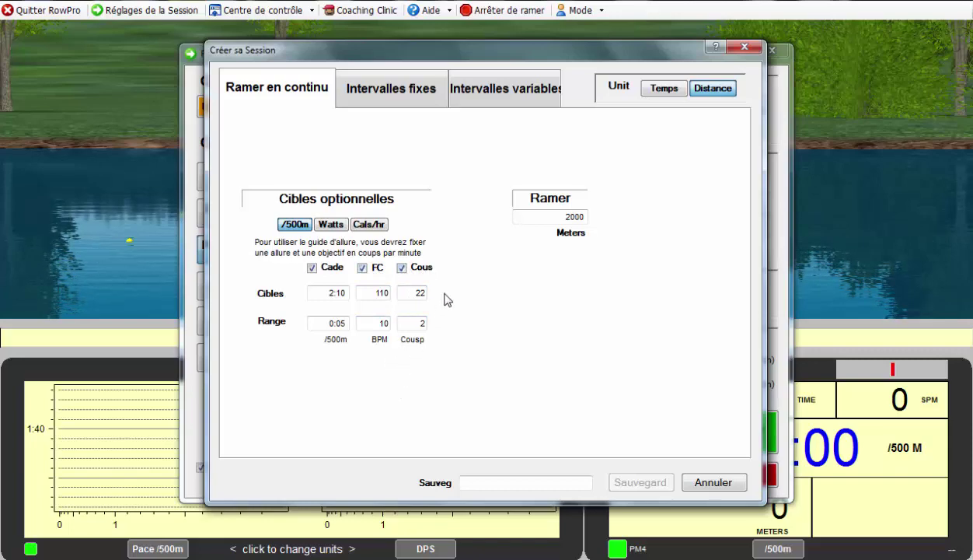
Set the pace target to 1:42 per 500 m with a range of 0:01.
{"action": "left_click", "coordinate": [339, 298]}
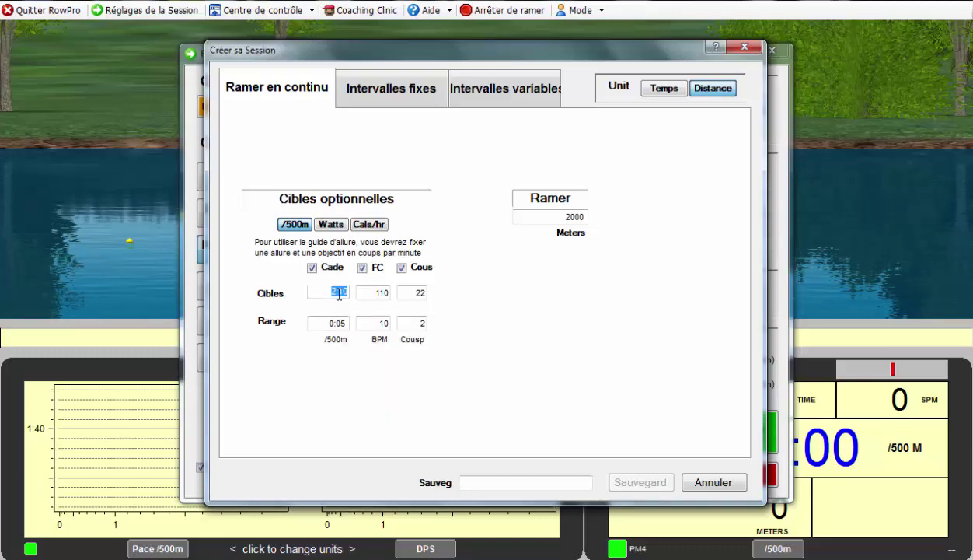
{"action": "type", "text": "1:4"}
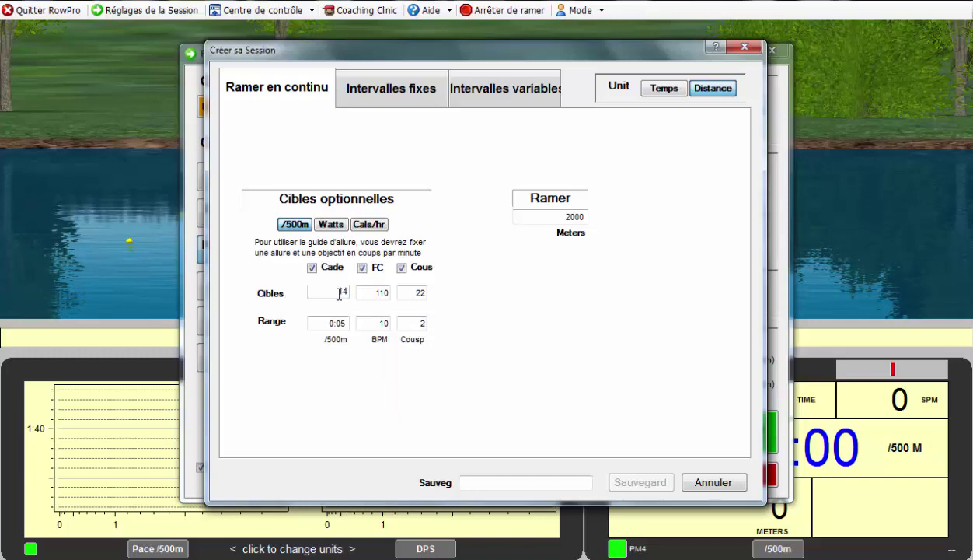
{"action": "type", "text": "2"}
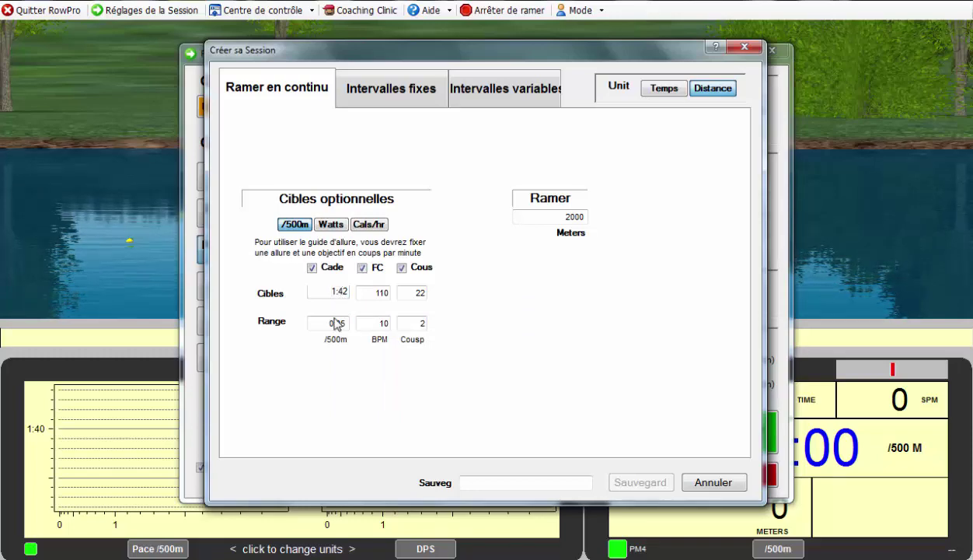
{"action": "left_click", "coordinate": [339, 328]}
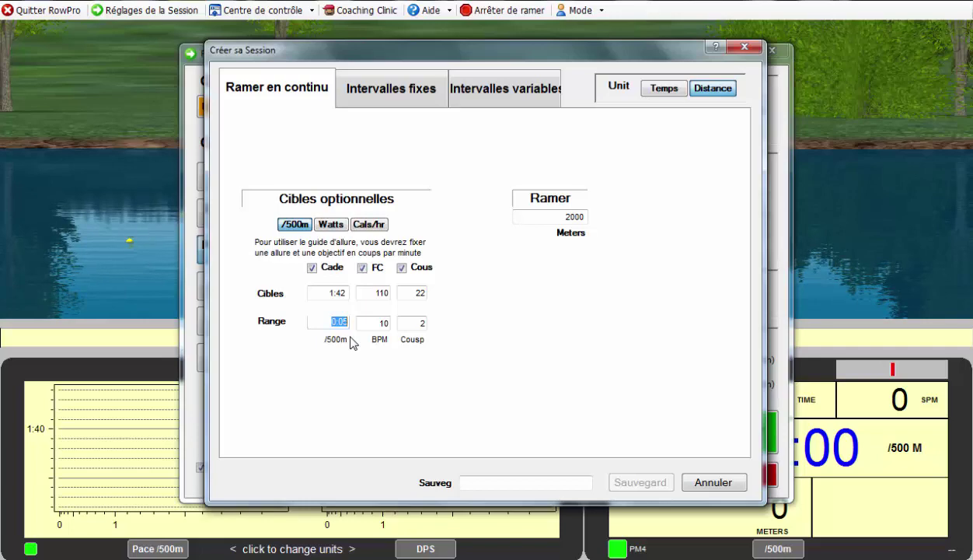
{"action": "type", "text": "0"}
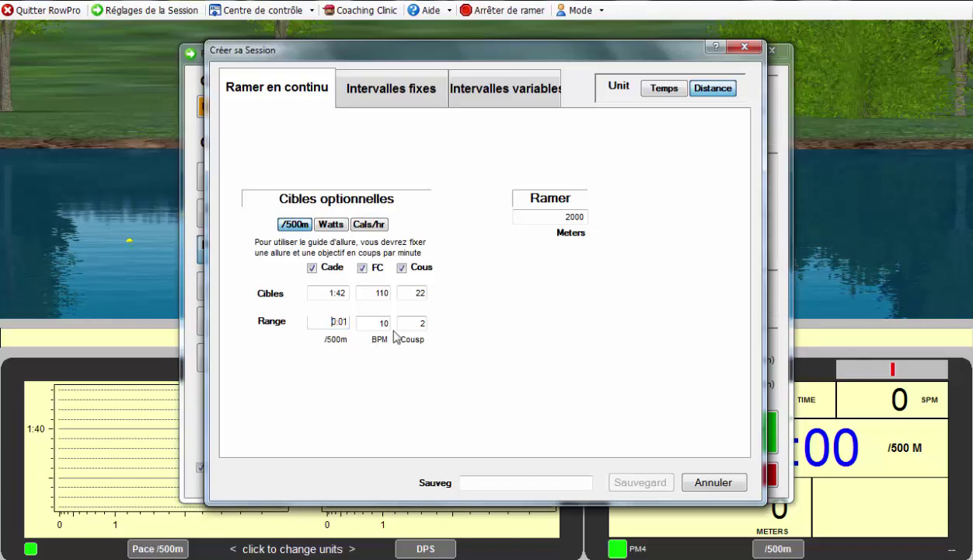
Set the stroke rate target to 24 with range 1 and the heart rate target to 185 BPM with range 5.
{"action": "left_click", "coordinate": [422, 294]}
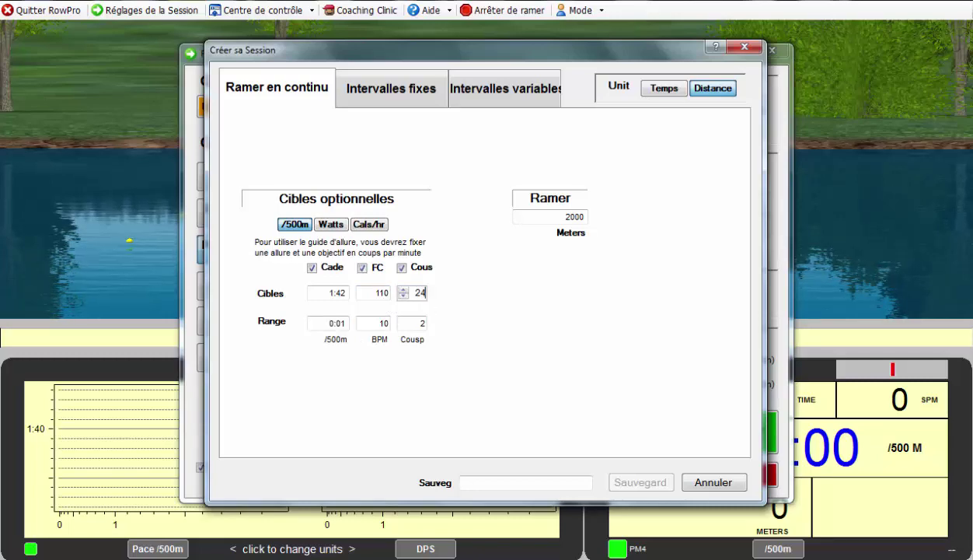
{"action": "left_click", "coordinate": [422, 323]}
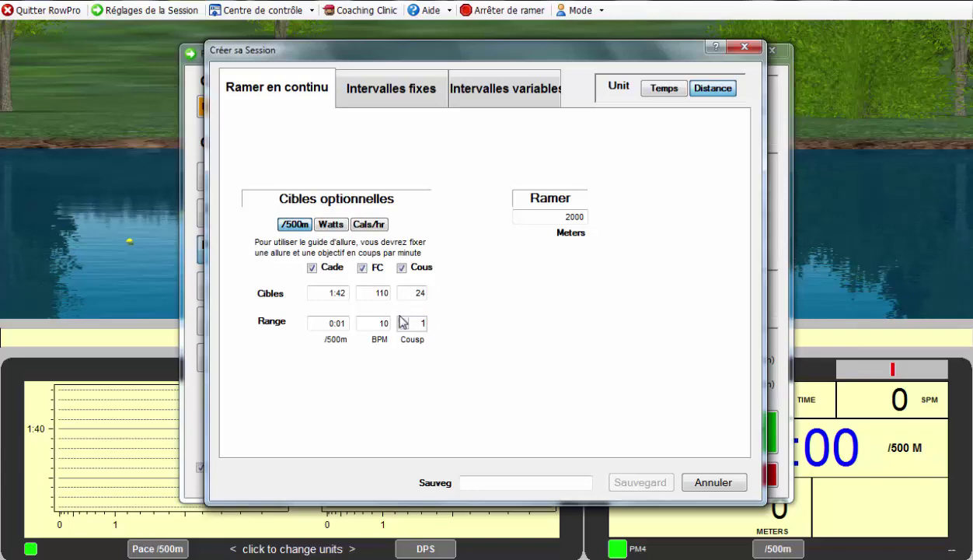
{"action": "left_click", "coordinate": [377, 292]}
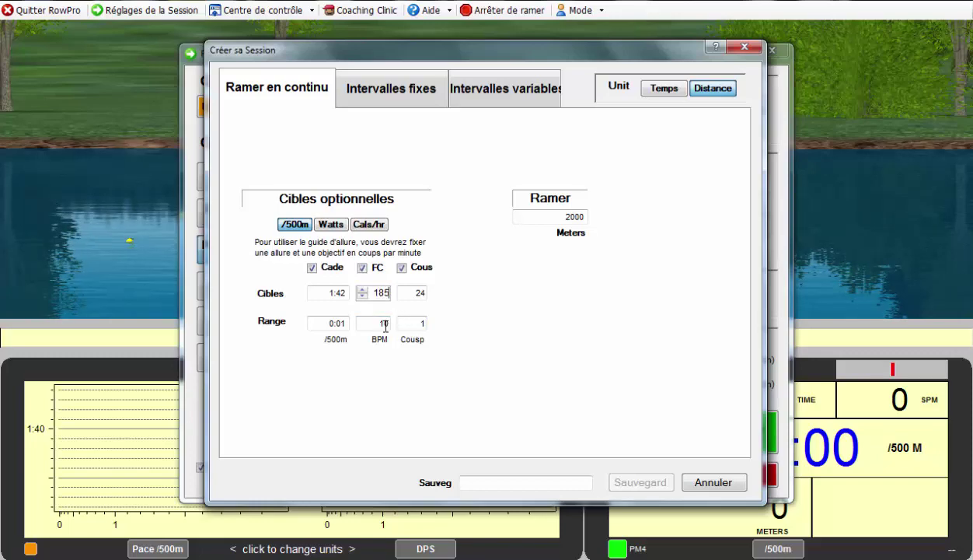
{"action": "left_click", "coordinate": [383, 324]}
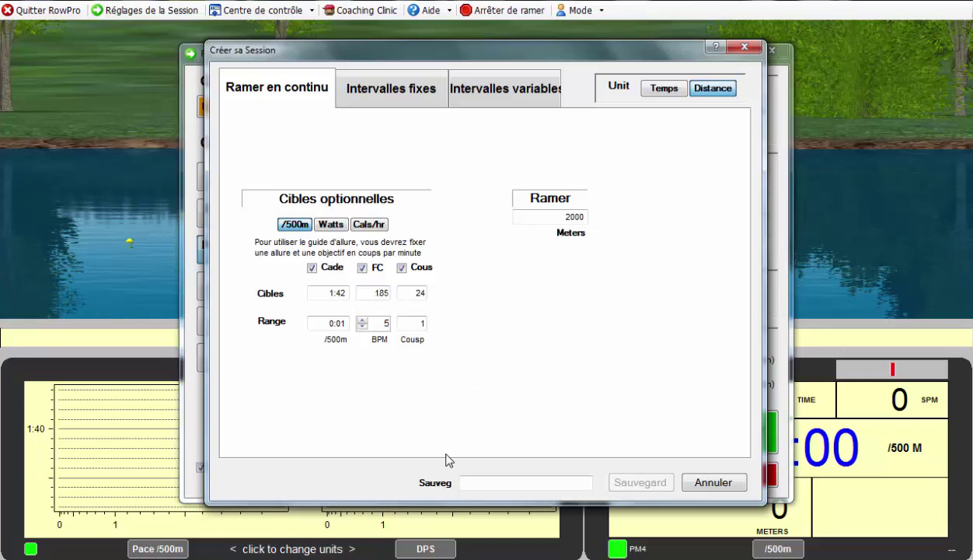
Save the new session under the name 2000m@1:42r24 and close the list of custom sessions.
{"action": "left_click", "coordinate": [471, 483]}
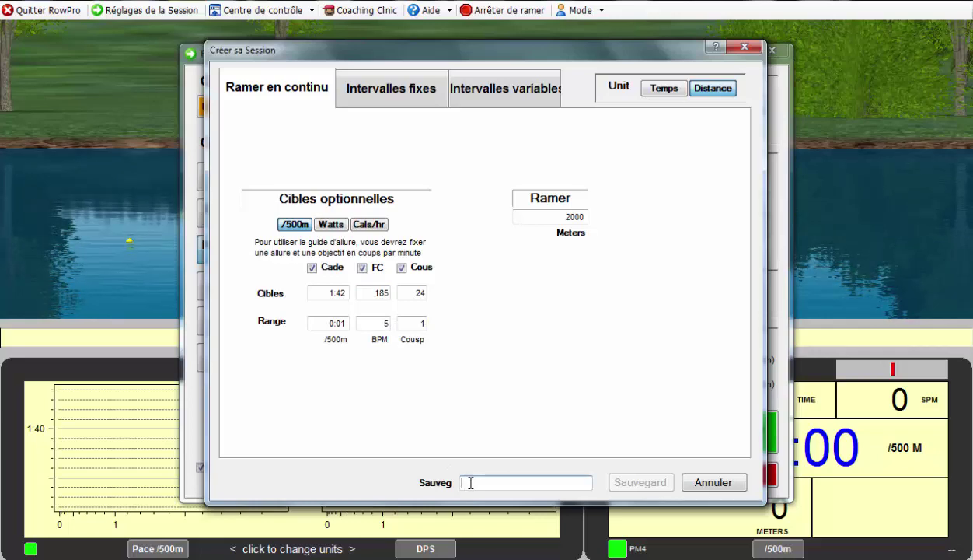
{"action": "type", "text": "20"}
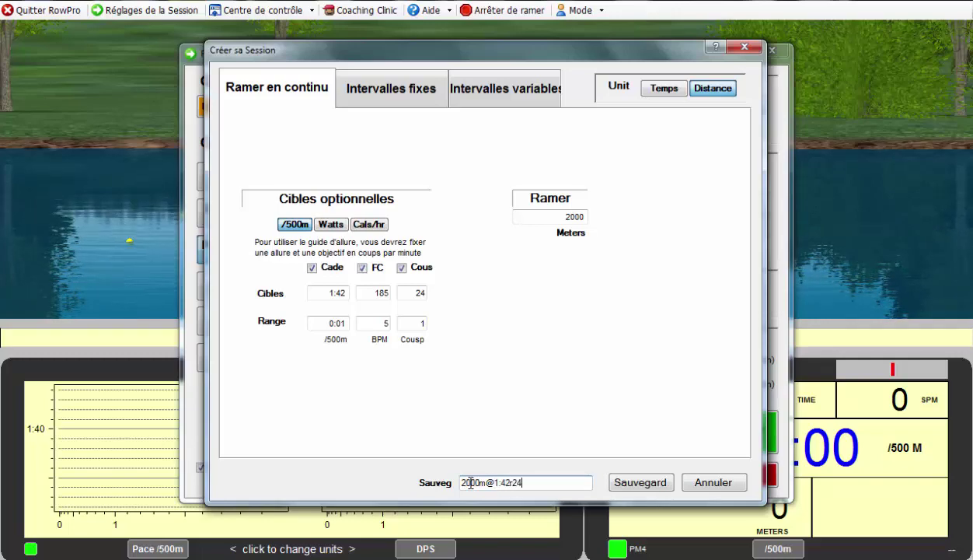
{"action": "left_click", "coordinate": [655, 488]}
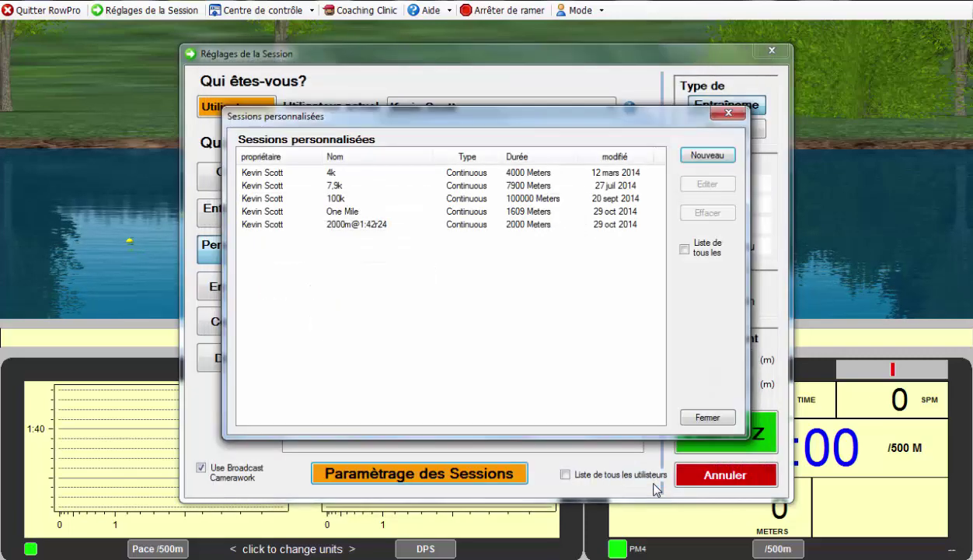
{"action": "left_click", "coordinate": [705, 418]}
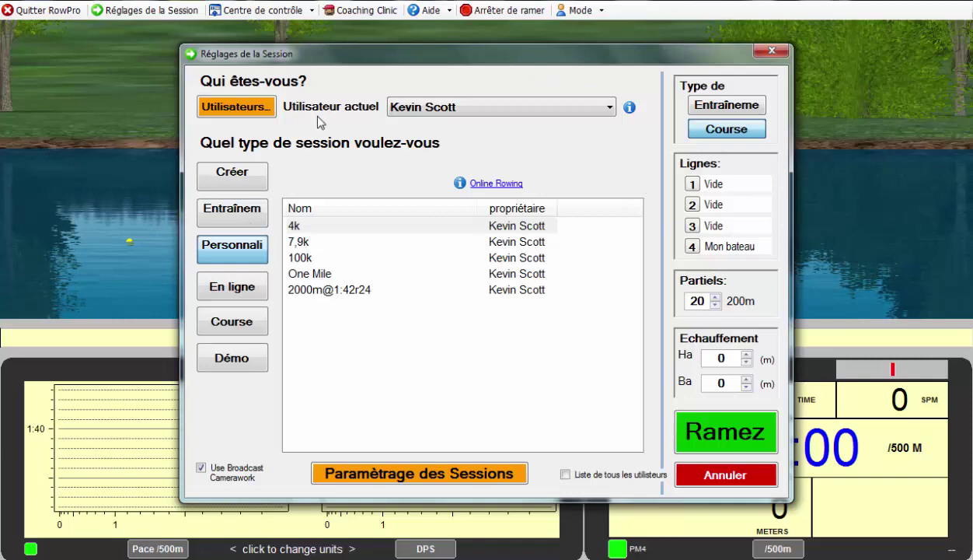
{"action": "left_click", "coordinate": [692, 186]}
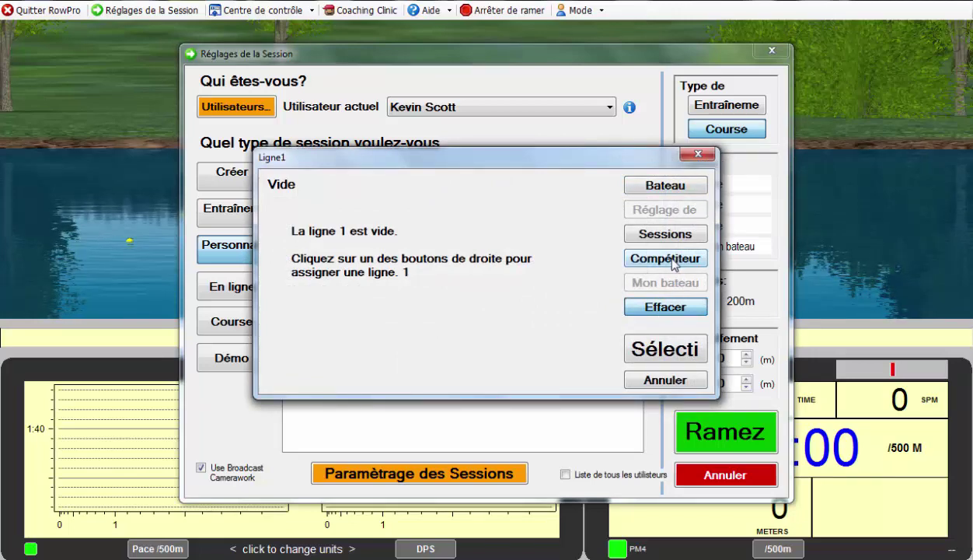
{"action": "left_click", "coordinate": [650, 188]}
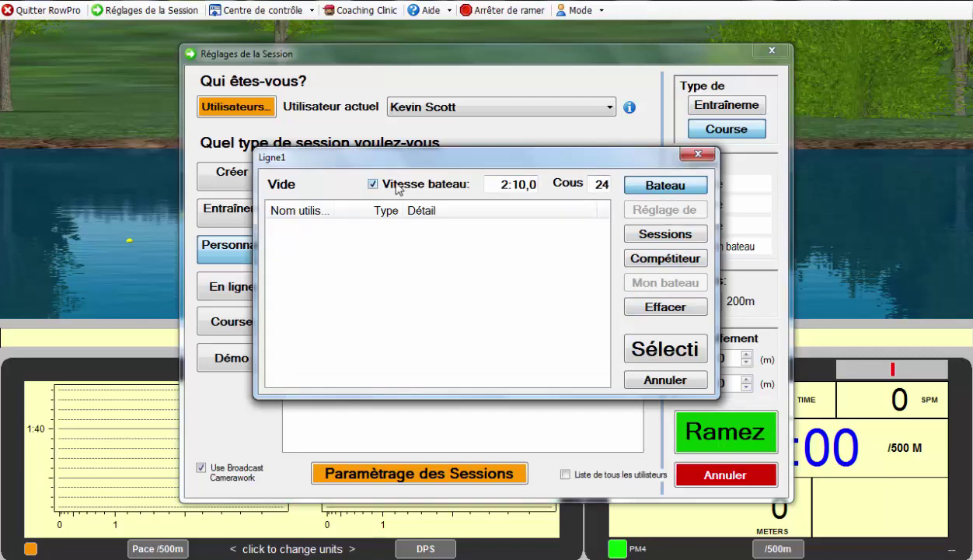
{"action": "double_click", "coordinate": [523, 185]}
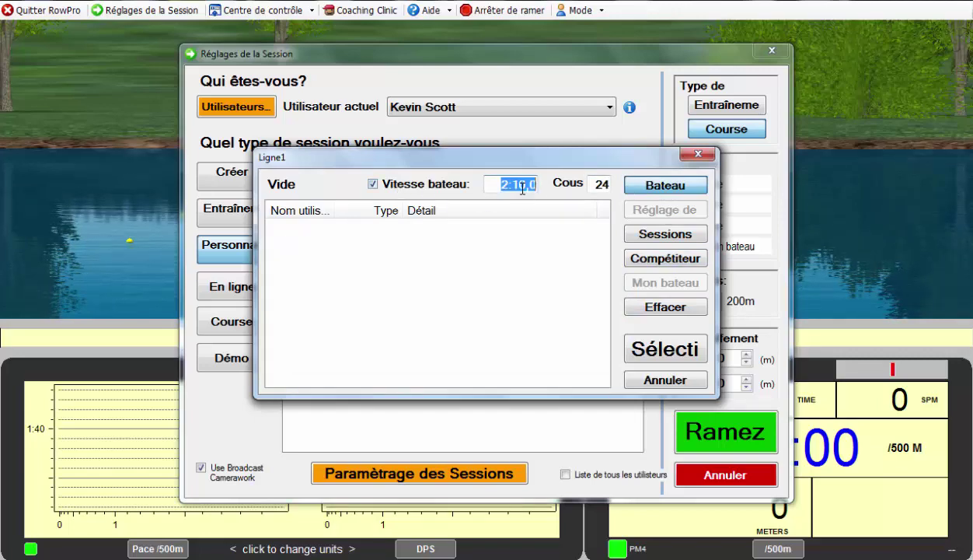
{"action": "left_click", "coordinate": [653, 381]}
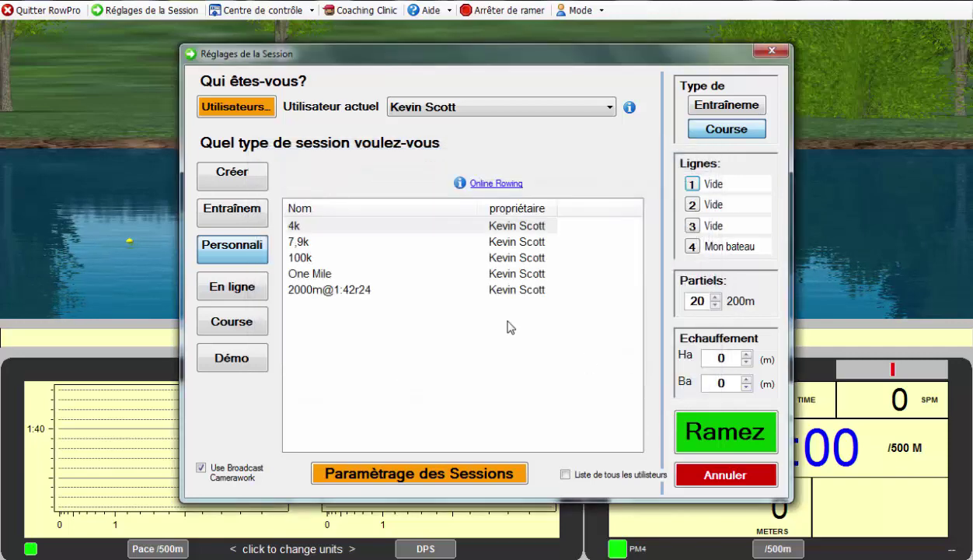
Select the 2000m@1:42r24 session and assign lane 1 a pace boat with its boat speed set to 1:42.
{"action": "left_click", "coordinate": [350, 288]}
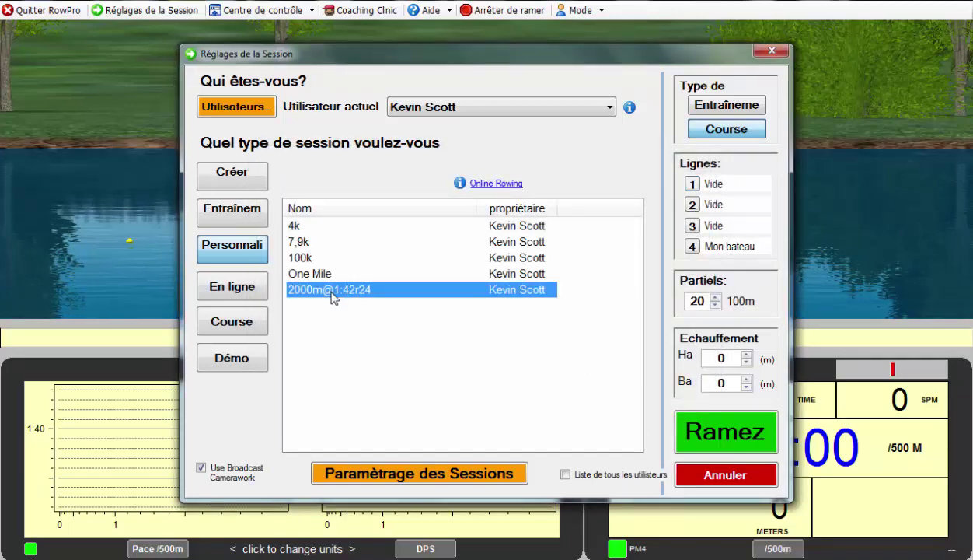
{"action": "left_click", "coordinate": [692, 184]}
{"action": "left_click", "coordinate": [669, 185]}
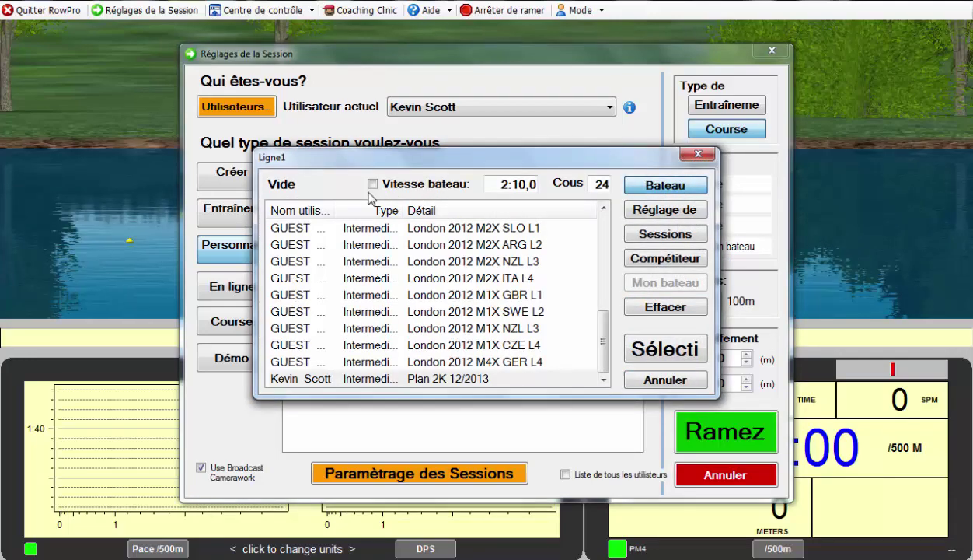
{"action": "left_click_drag", "start_coordinate": [605, 338], "coordinate": [604, 206]}
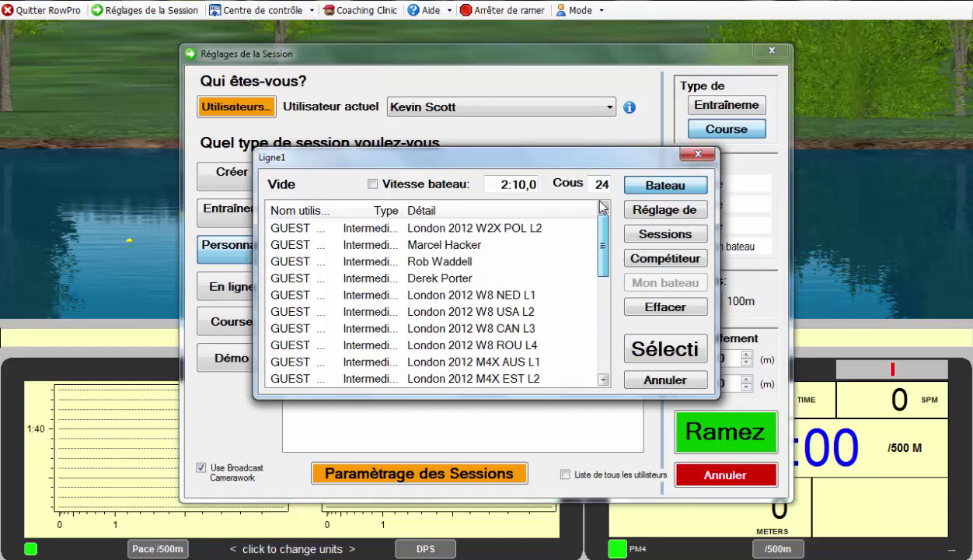
{"action": "left_click", "coordinate": [449, 261]}
{"action": "left_click", "coordinate": [385, 187]}
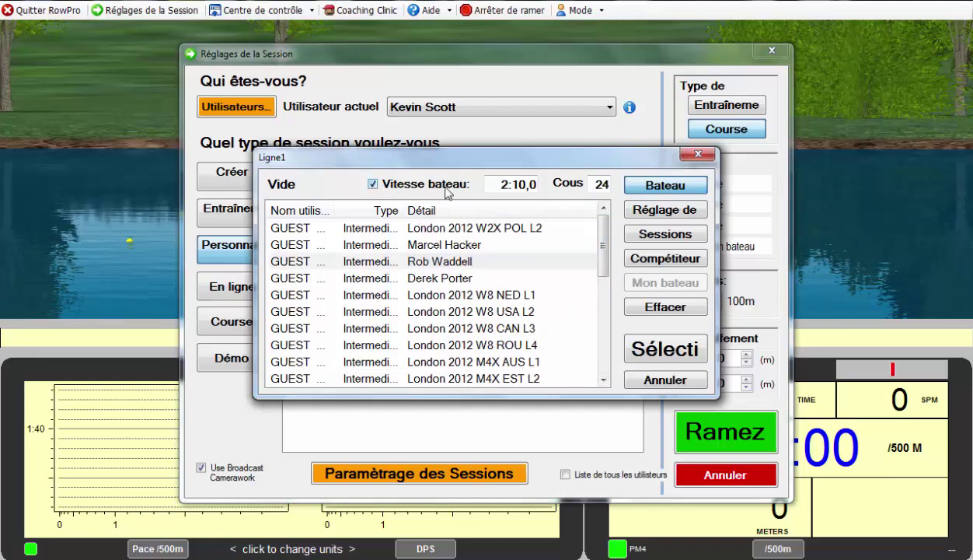
{"action": "left_click", "coordinate": [502, 184]}
{"action": "type", "text": "1:42"}
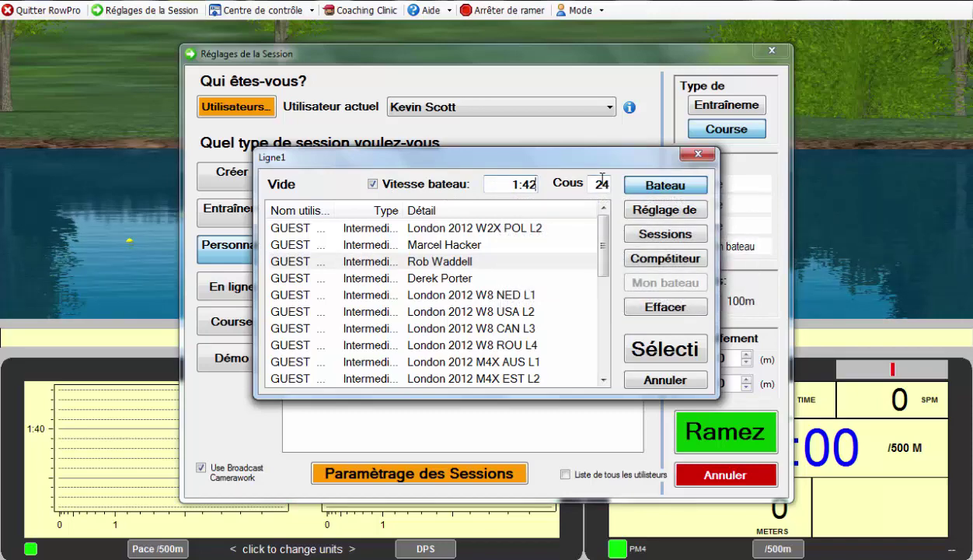
{"action": "left_click", "coordinate": [654, 352]}
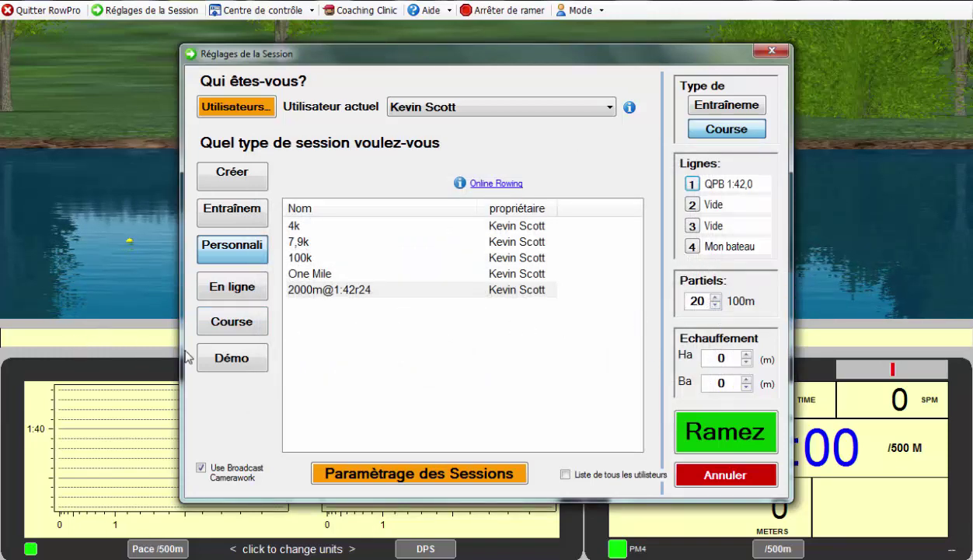
Divide the session into 4 splits of 500 m, launch it and confirm the start of the main session.
{"action": "left_click_drag", "start_coordinate": [715, 305], "coordinate": [716, 304]}
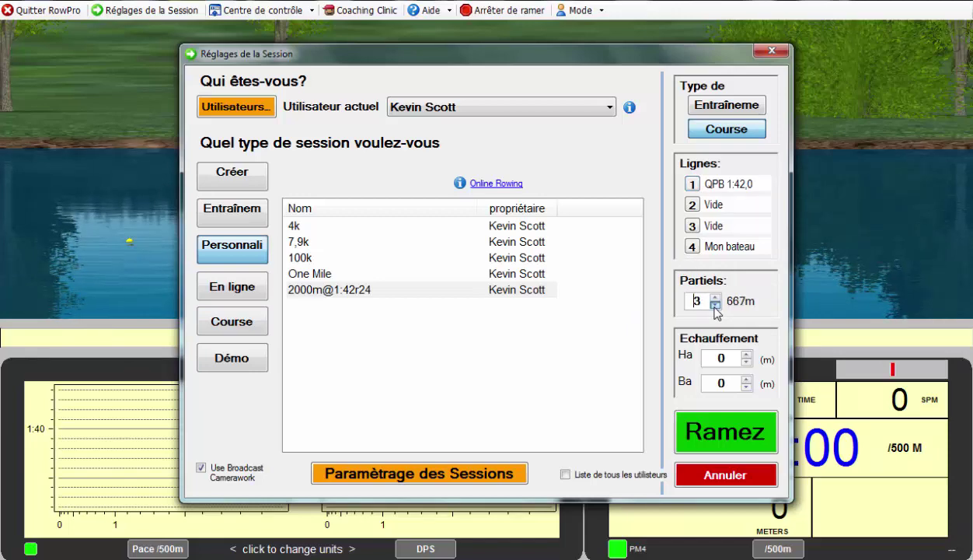
{"action": "left_click", "coordinate": [715, 299]}
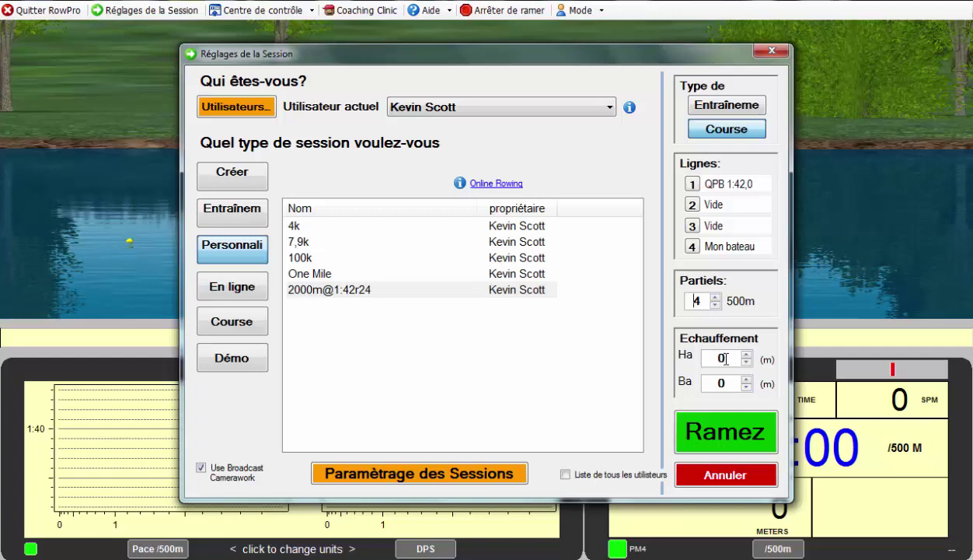
{"action": "left_click", "coordinate": [709, 433]}
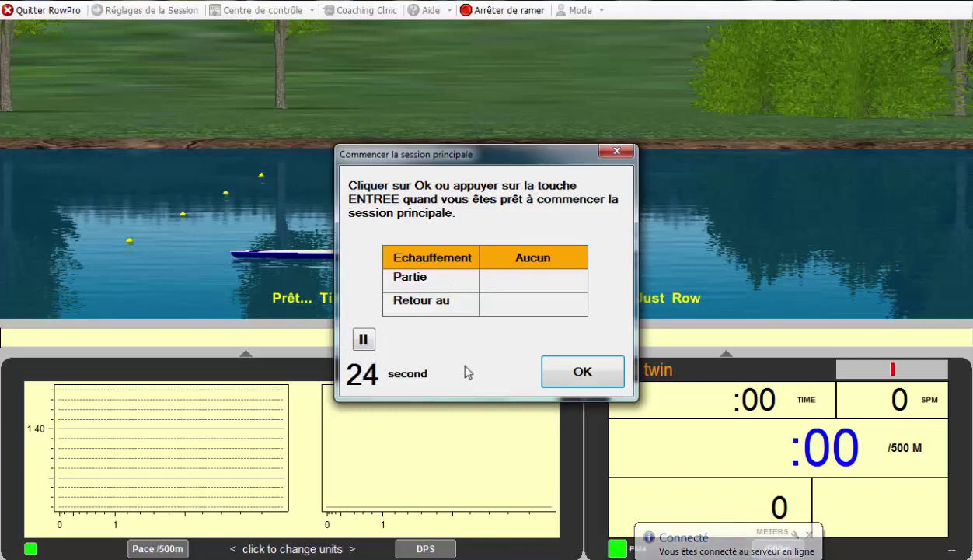
{"action": "left_click", "coordinate": [561, 378]}
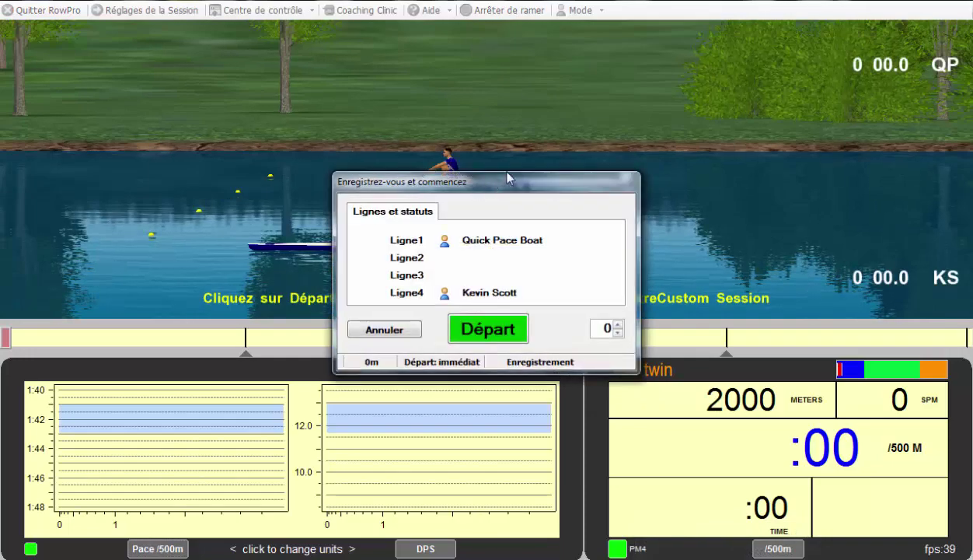
Move the registration and start dialog clear of the two boats on the water.
{"action": "left_click_drag", "start_coordinate": [500, 175], "coordinate": [517, 85]}
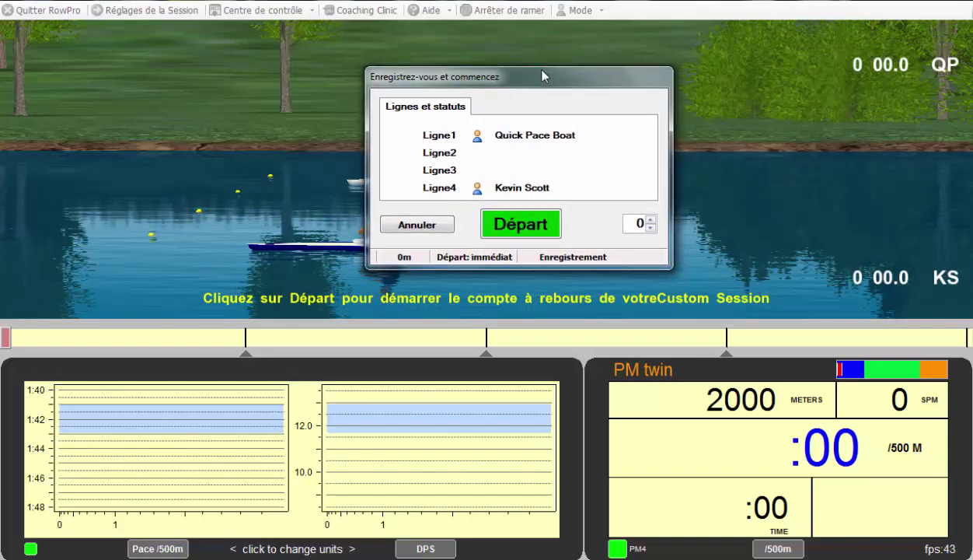
{"action": "left_click_drag", "start_coordinate": [534, 74], "coordinate": [670, 96]}
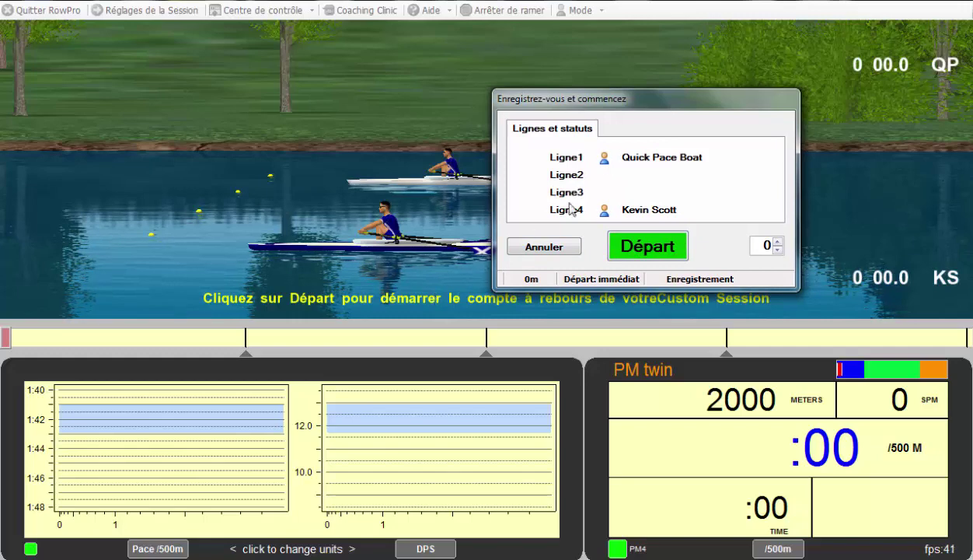
{"action": "left_click_drag", "start_coordinate": [657, 105], "coordinate": [674, 39]}
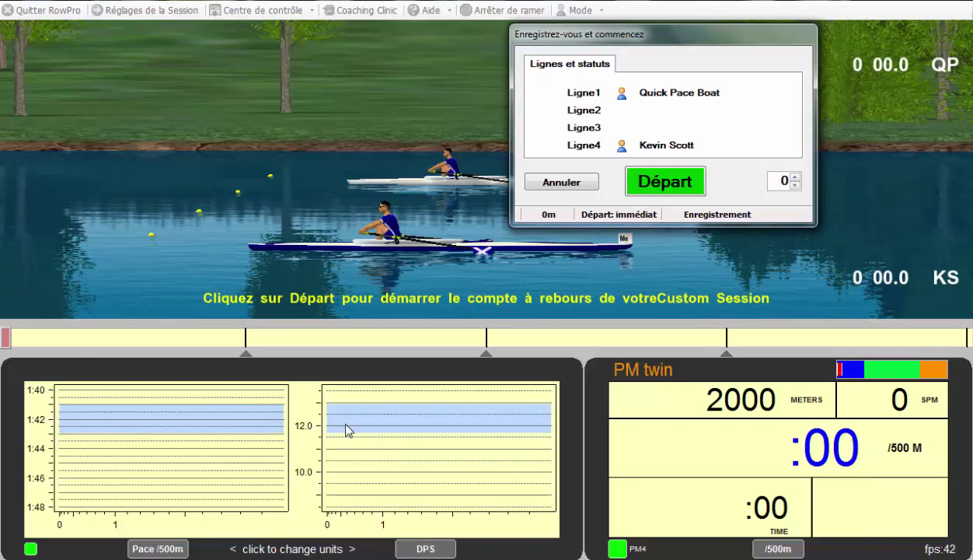
Cycle the second graph through heart rate, pace, watts and calories to examine the target bands, ending back on DPS.
{"action": "left_click", "coordinate": [426, 548]}
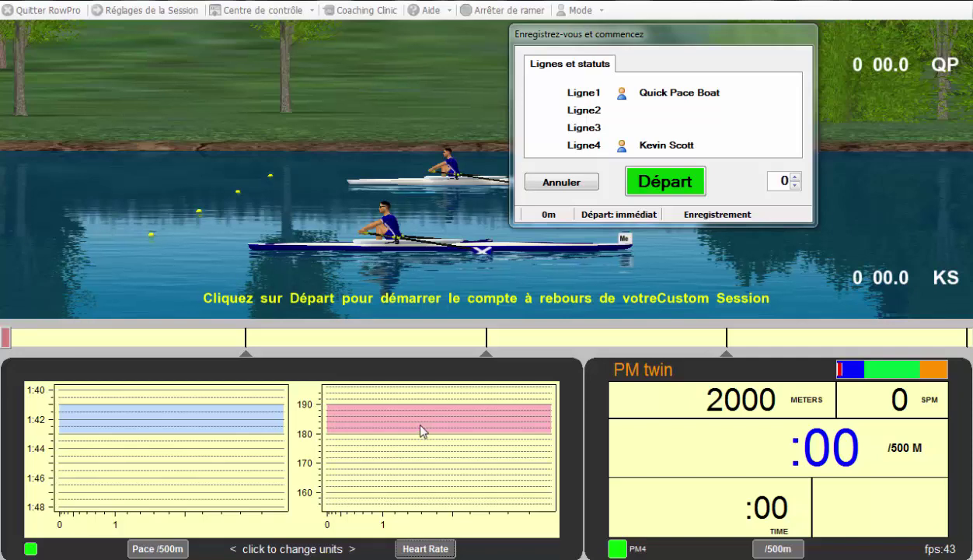
{"action": "left_click", "coordinate": [427, 549]}
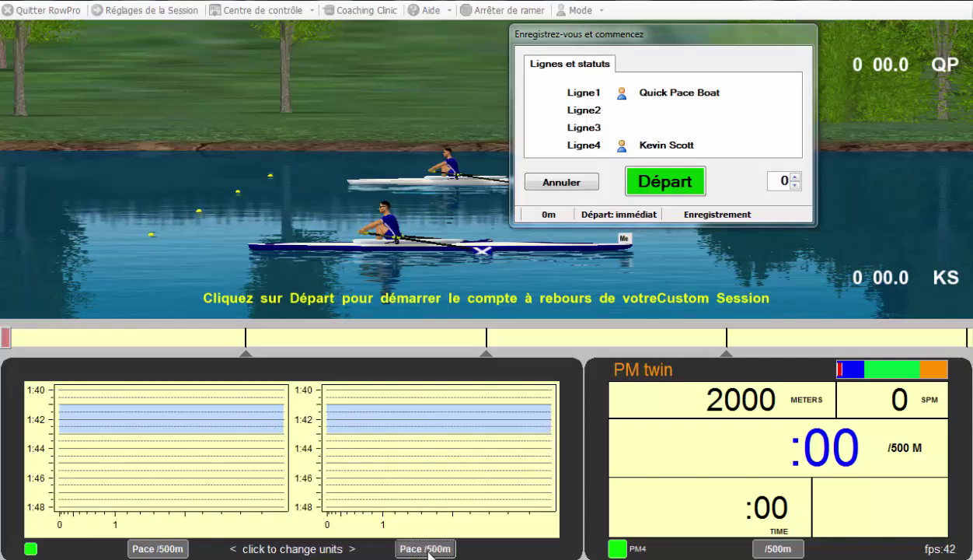
{"action": "left_click", "coordinate": [427, 549]}
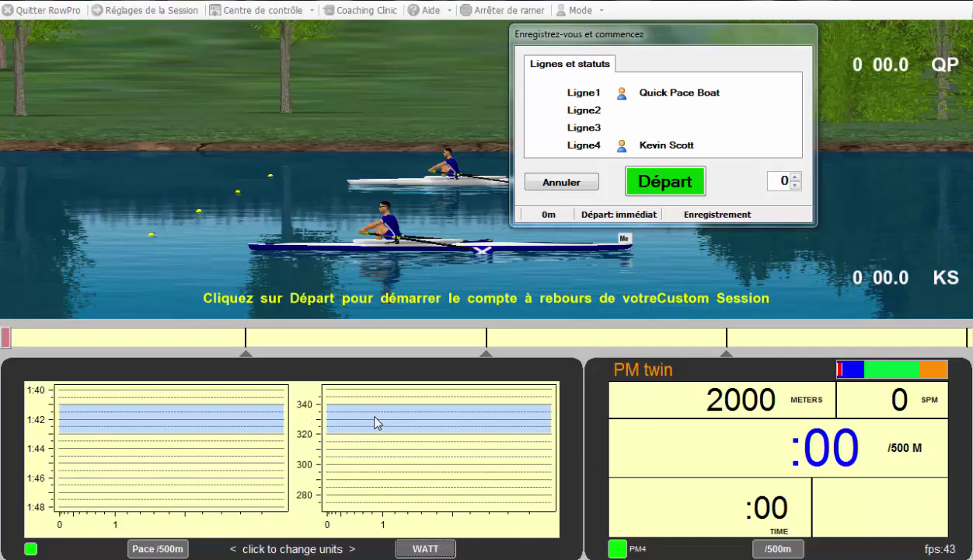
{"action": "left_click", "coordinate": [424, 548]}
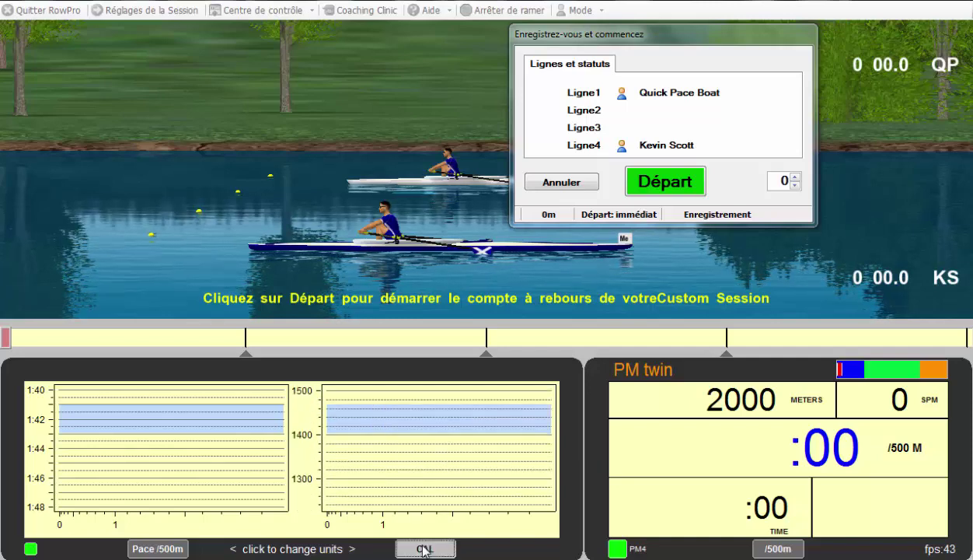
{"action": "left_click", "coordinate": [424, 548]}
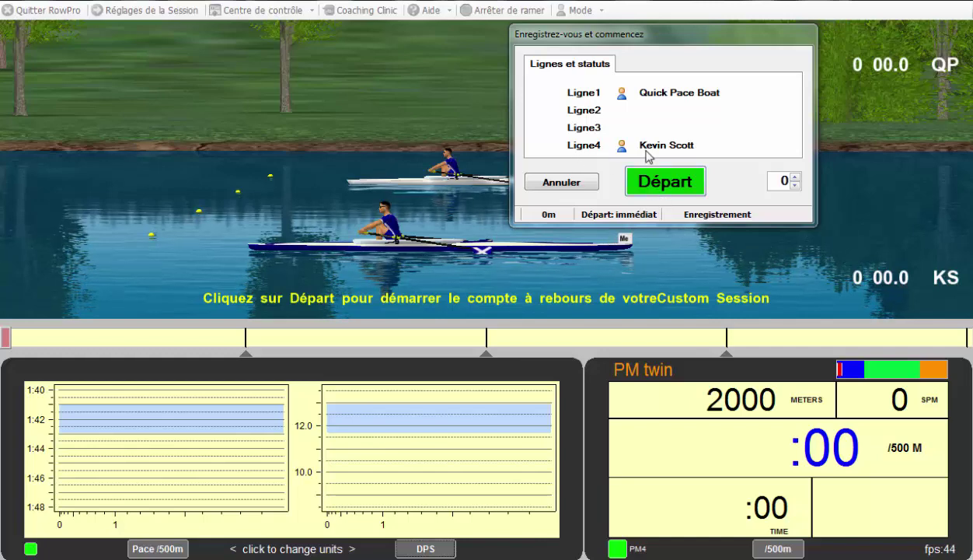
Begin the start countdown for the custom 2000 m race against the pace boat.
{"action": "left_click_drag", "start_coordinate": [673, 34], "coordinate": [665, 101]}
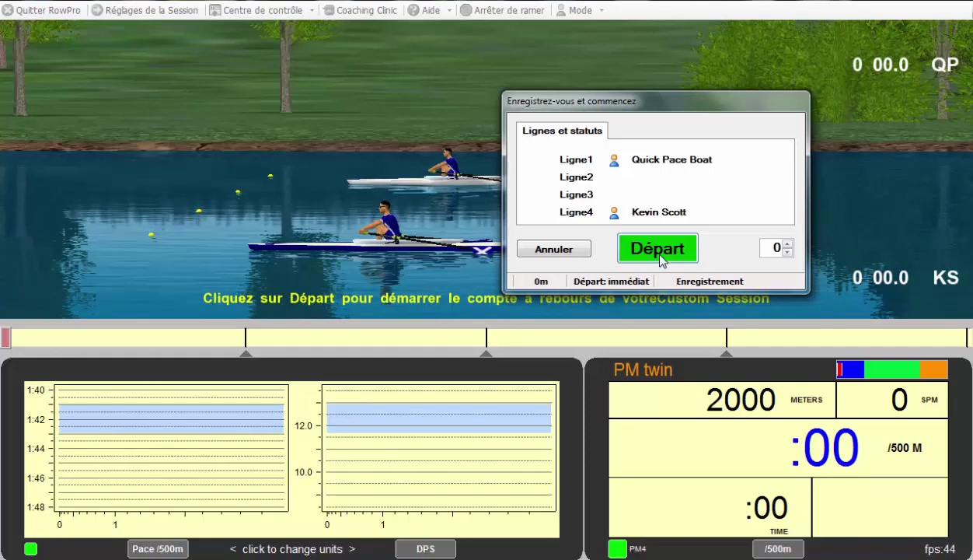
{"action": "left_click", "coordinate": [658, 250]}
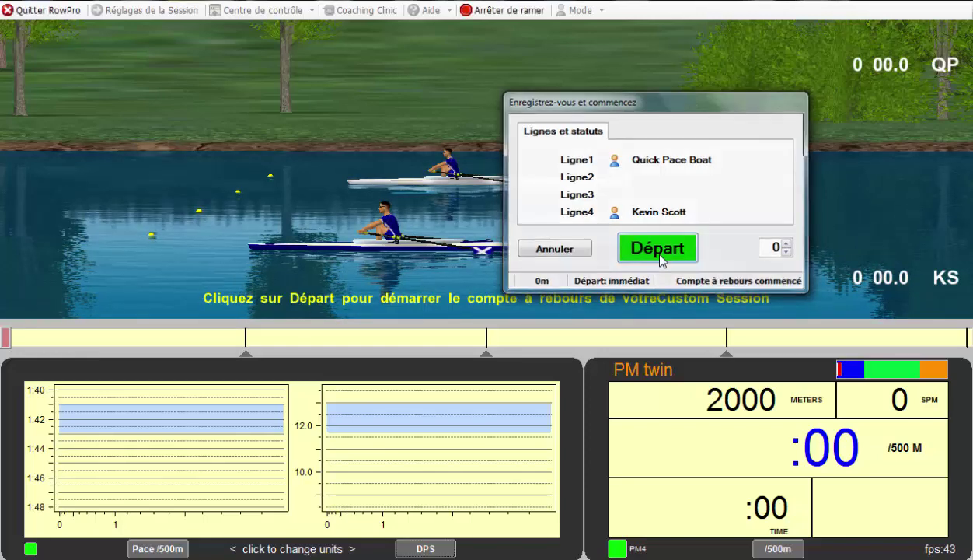